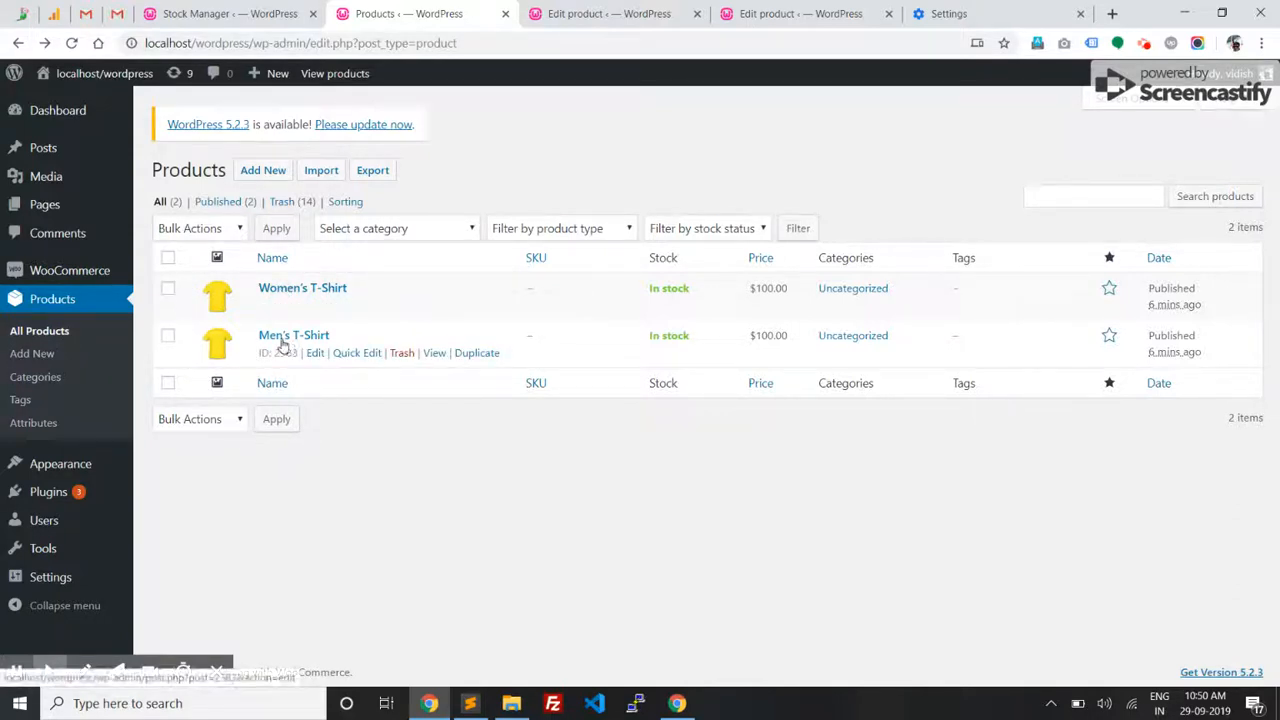
Open the Men's T-Shirt product for editing from the products list
left_click(280, 342, "ctrl")
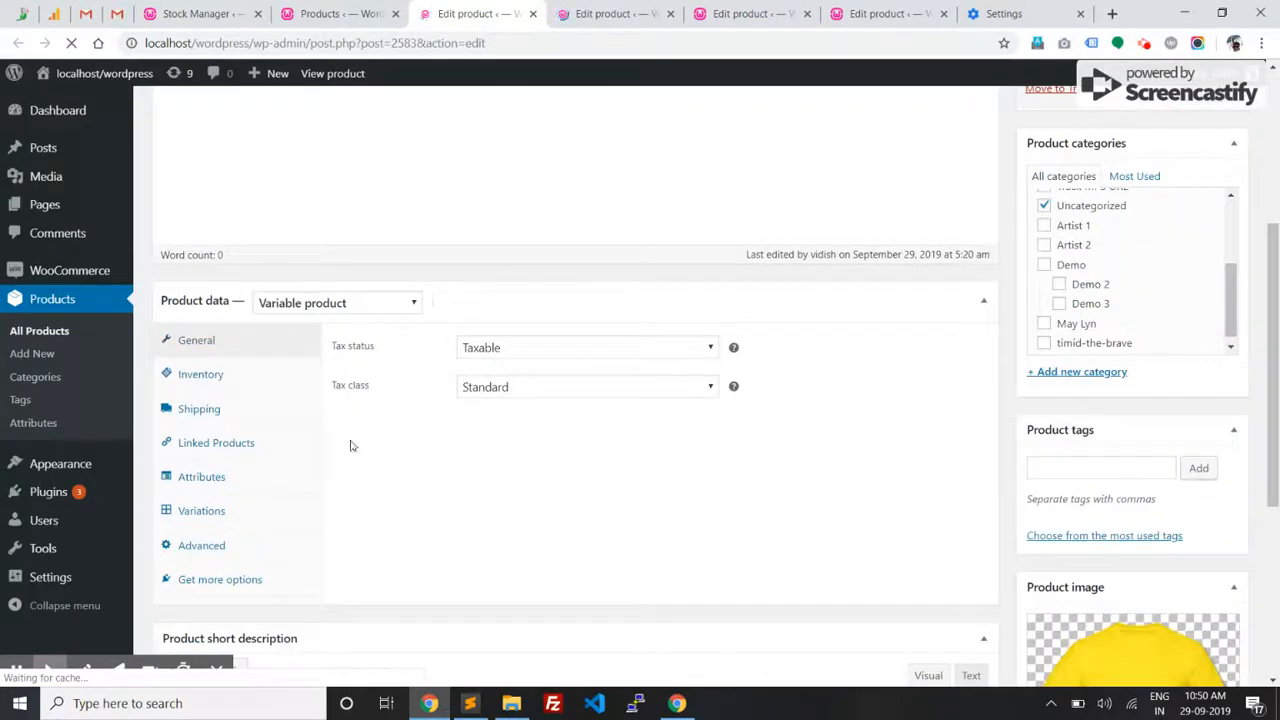
scroll(340, 440, "down", 4)
scroll(378, 306, "up", 3)
scroll(378, 306, "up", 1)
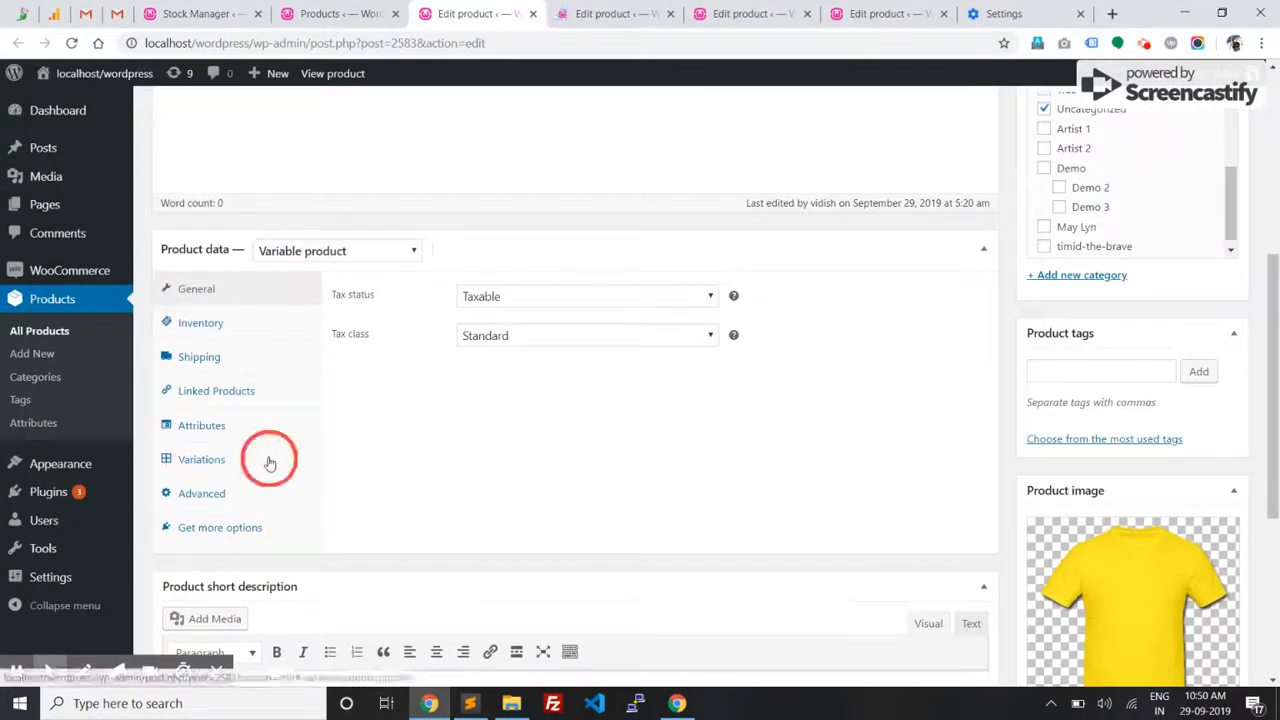
Show the variations of both T-shirts and expand the women's Yellow/Large variation #2593
left_click(269, 457)
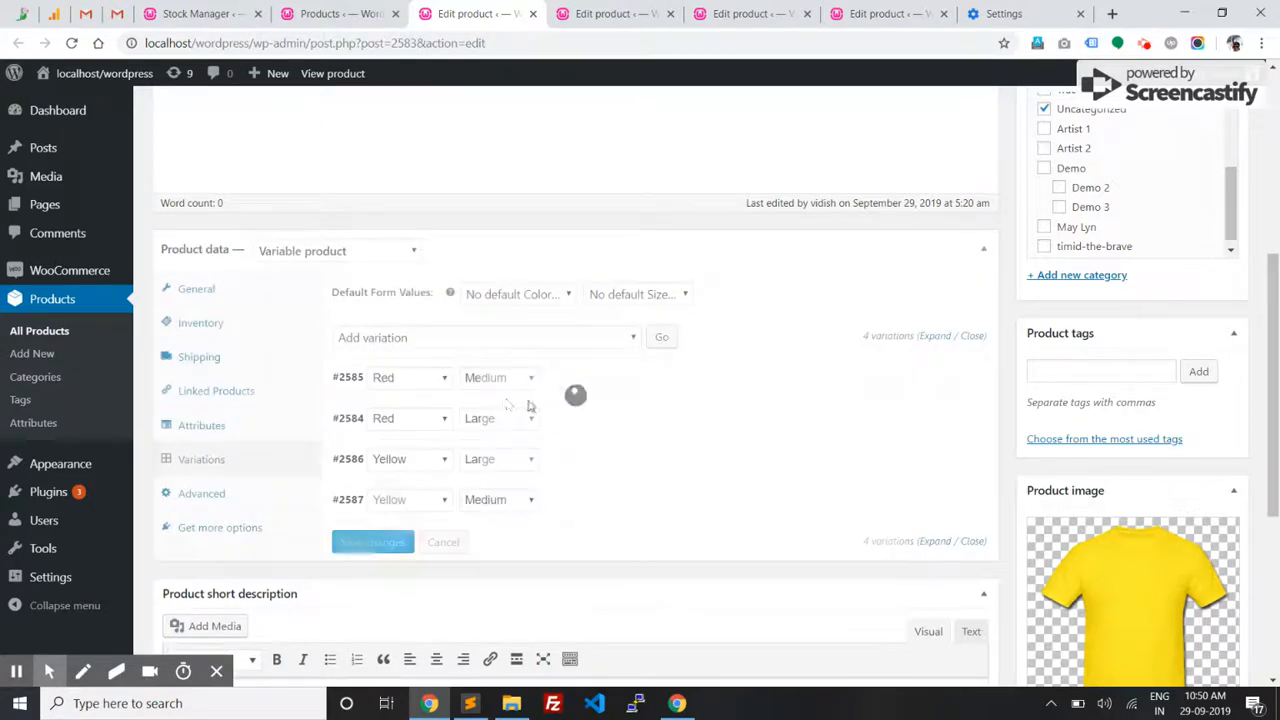
scroll(580, 460, "down", 2)
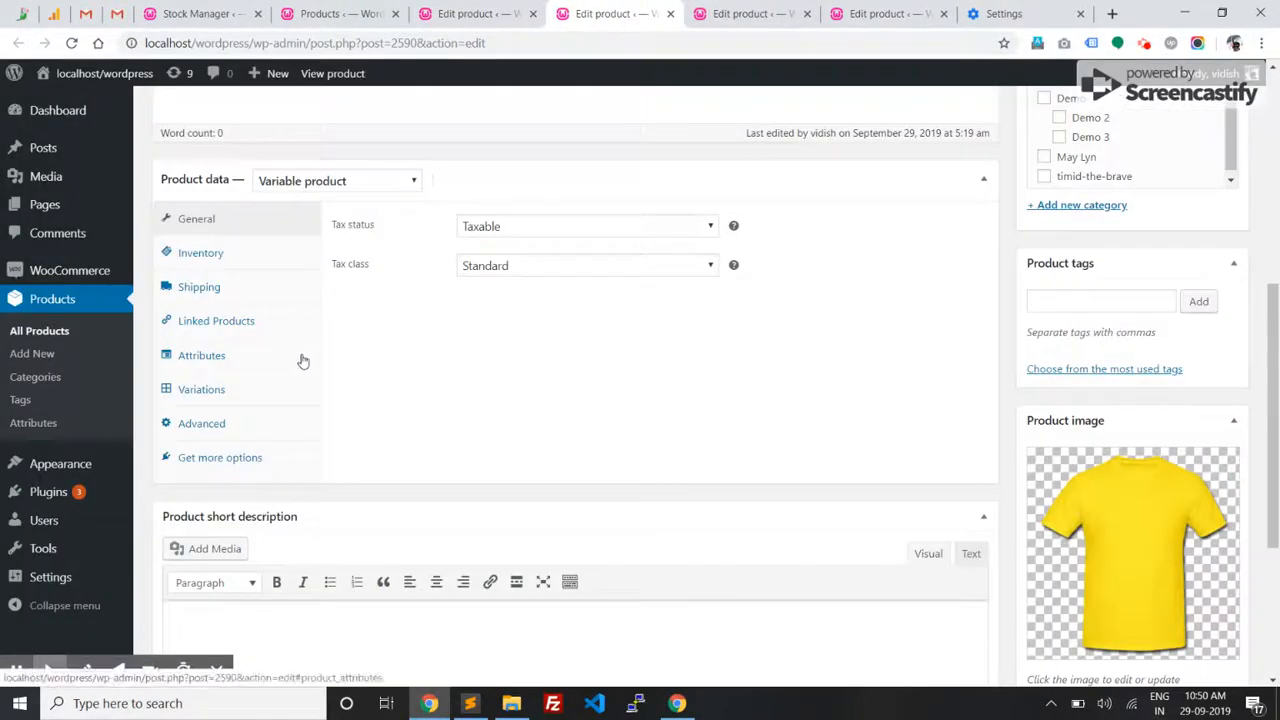
left_click(201, 389)
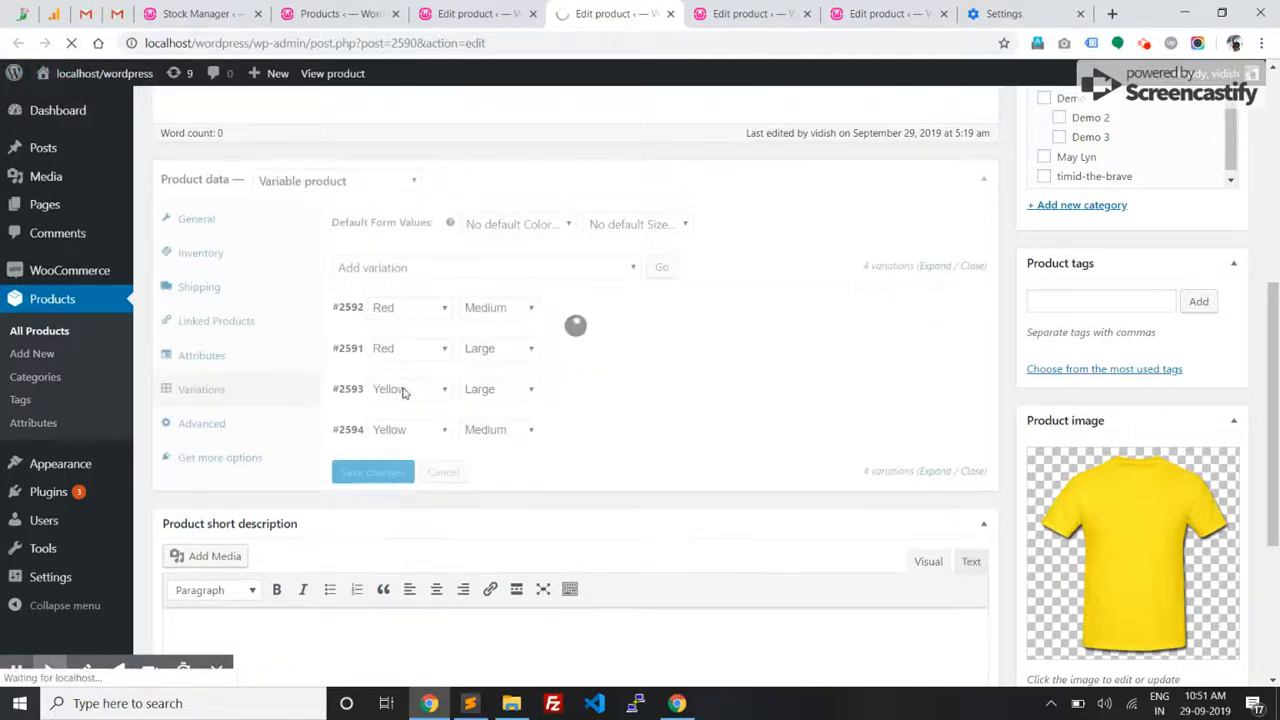
left_click(581, 390)
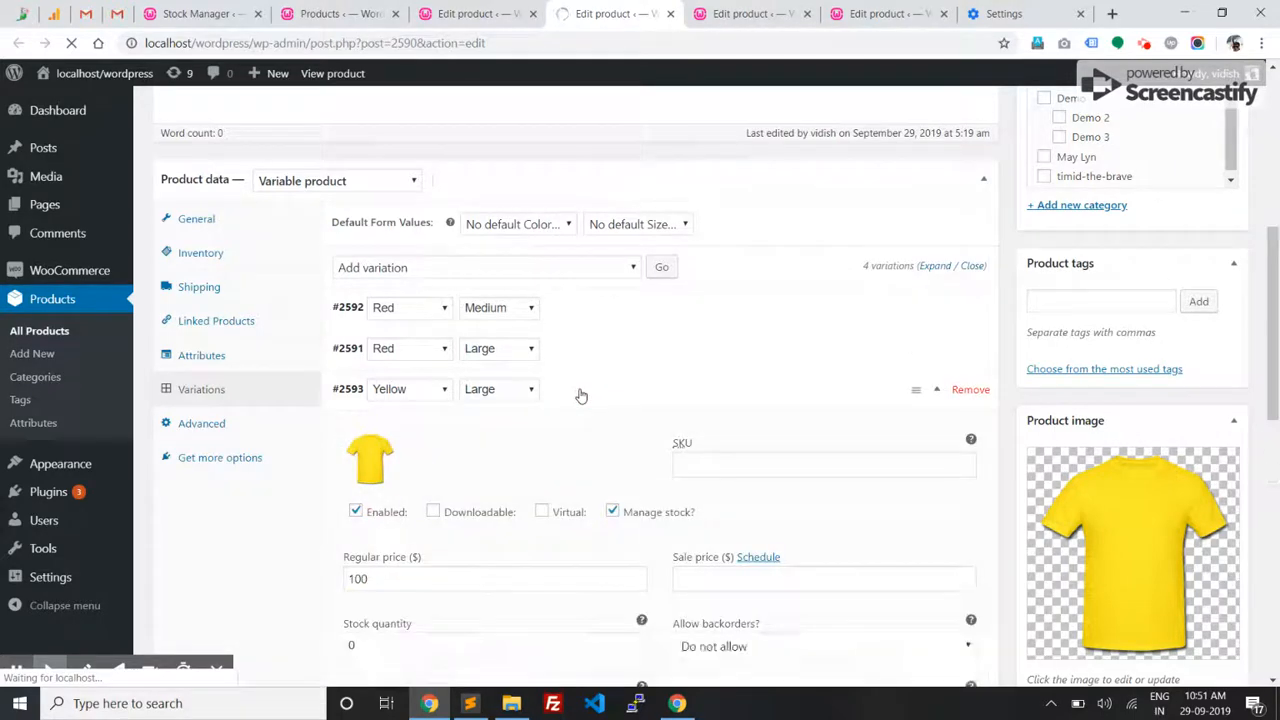
On the Stock Manager page, retype the group name as 'Yellow T-shirt'
left_click(200, 13)
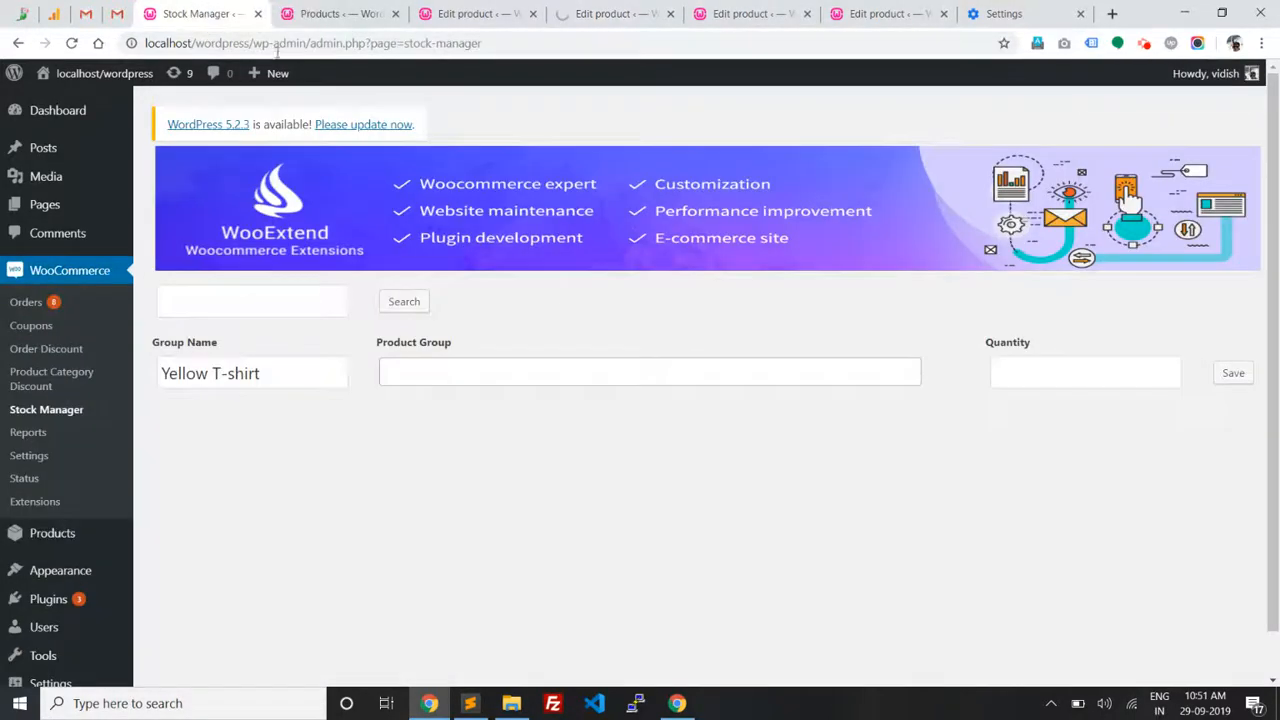
left_click(311, 377)
key("ctrl+a")
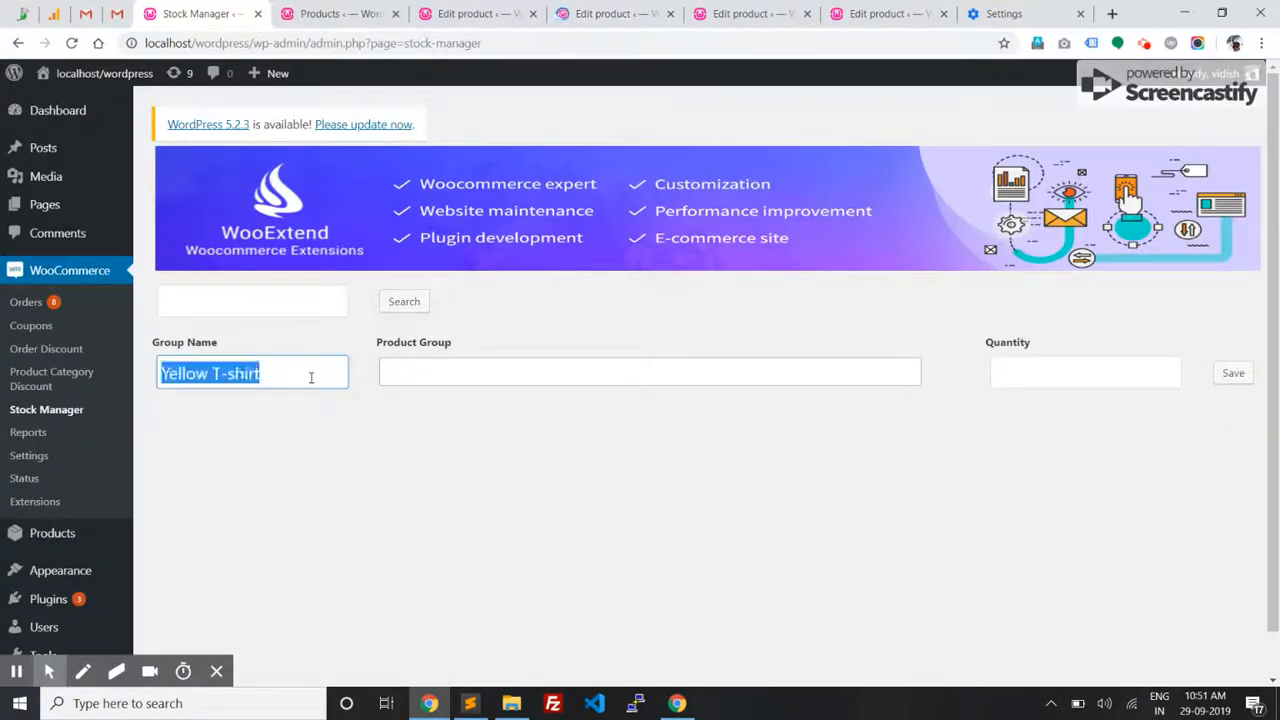
key("BackSpace")
left_click(311, 377)
type("Yellow T-shirt")
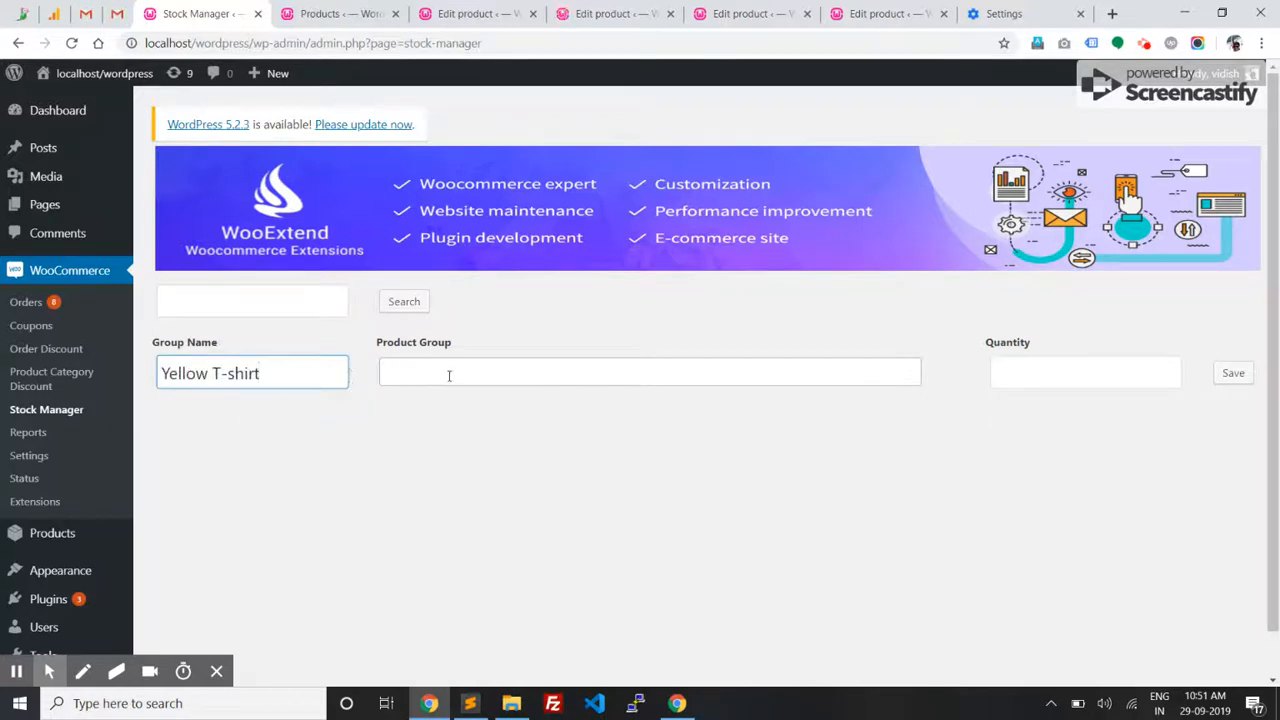
Search the Product Group box for 'wom', find no results and clear it
left_click(449, 375)
type("ello")
key("ctrl+a")
type("tshi")
key("BackSpace")
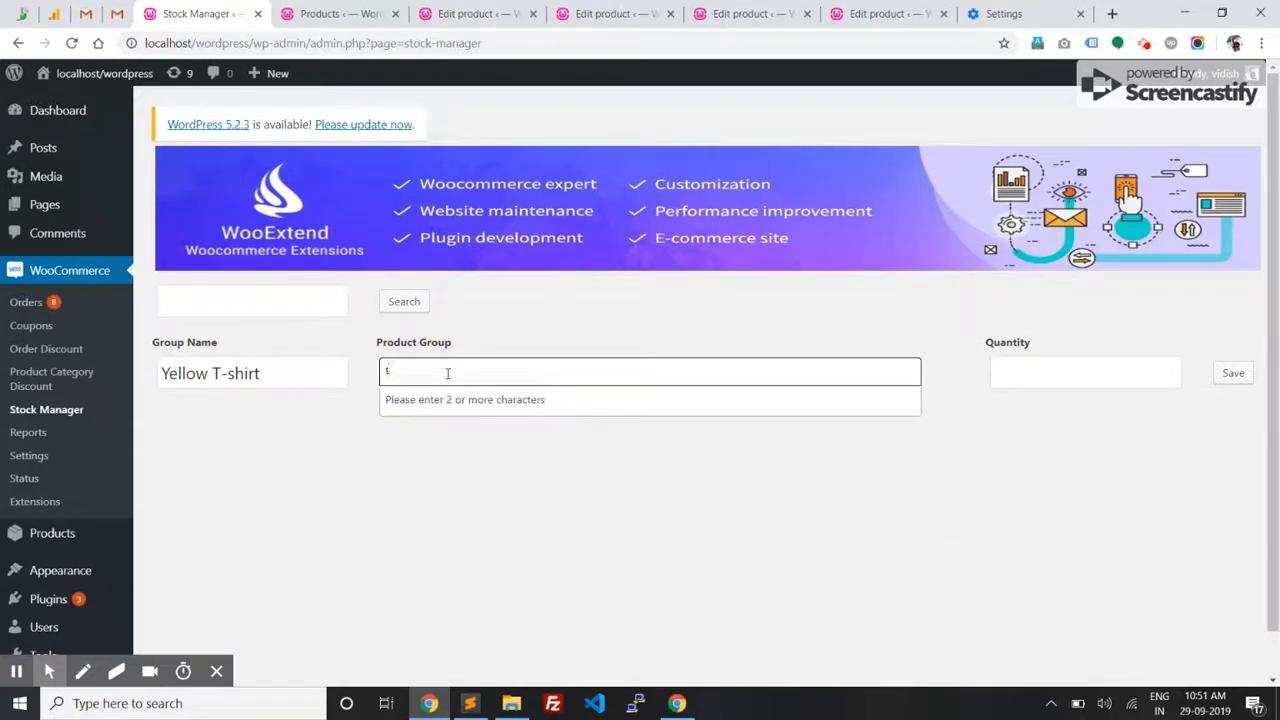
type("sh")
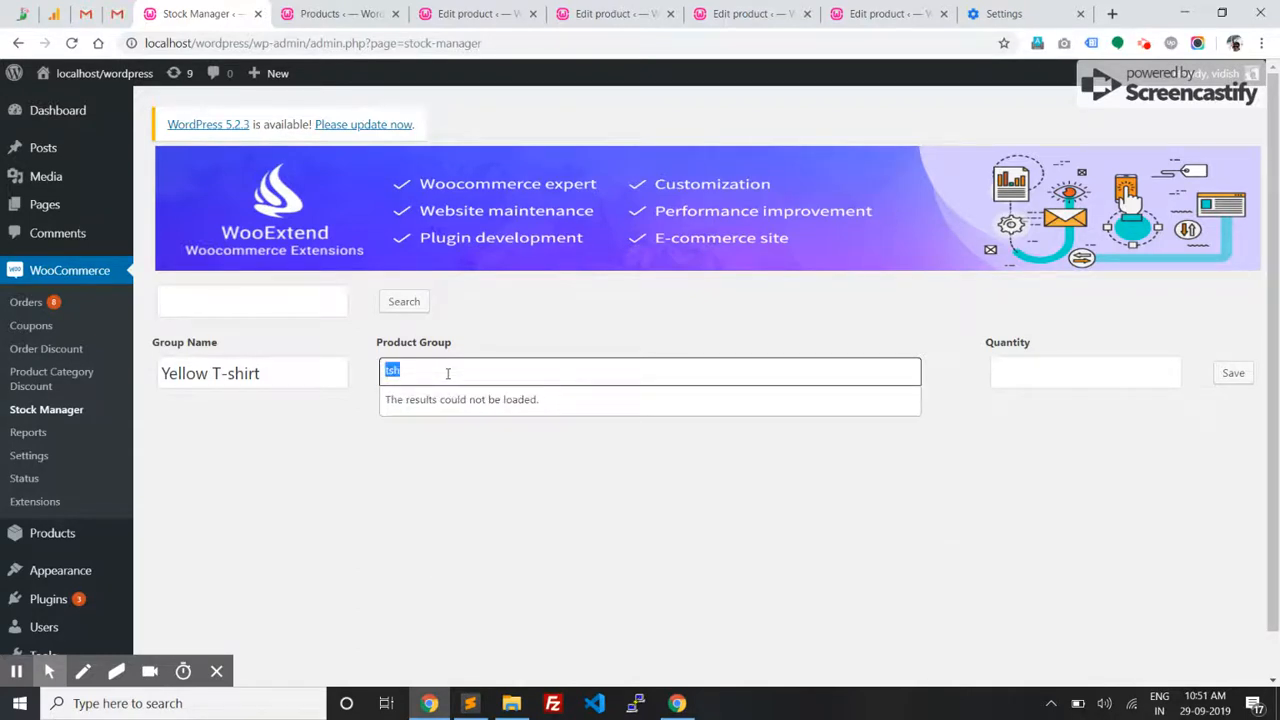
type("wom")
key("BackSpace")
key("BackSpace")
key("BackSpace")
Return to the Stock Manager and search the Product Group for 't-sh' to list T-shirt variations
left_click(610, 13)
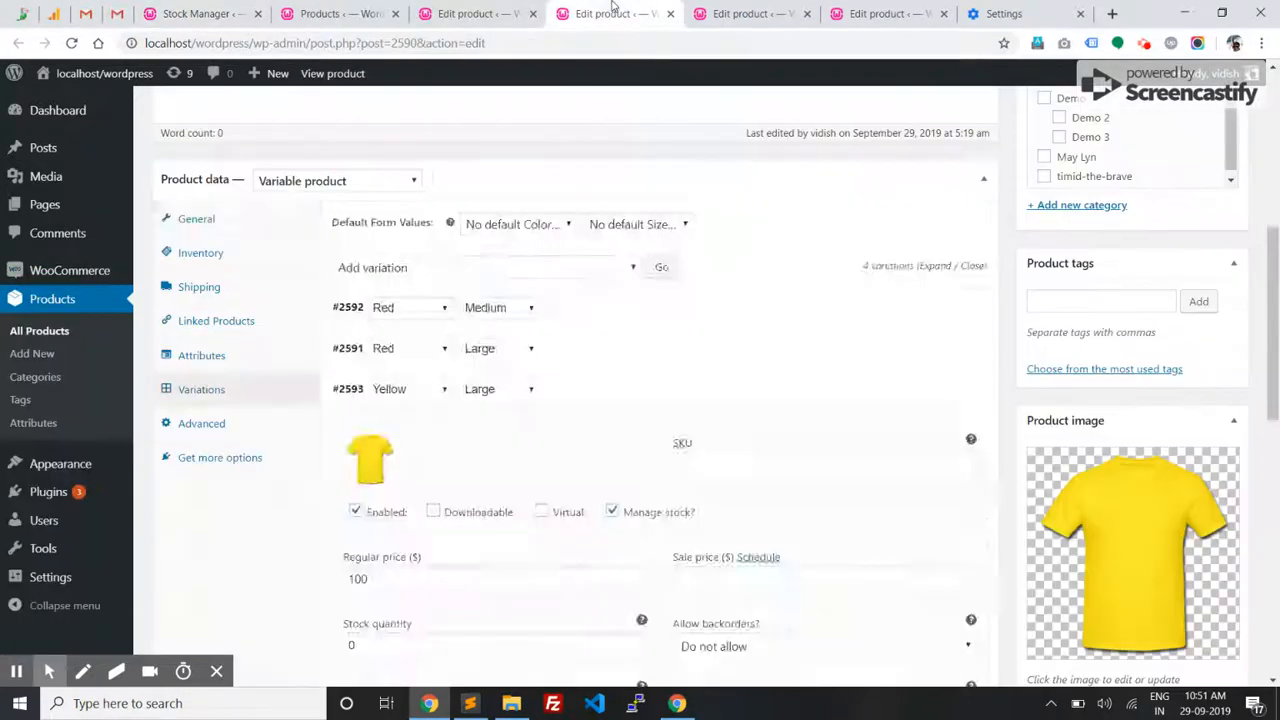
scroll(473, 172, "up", 10)
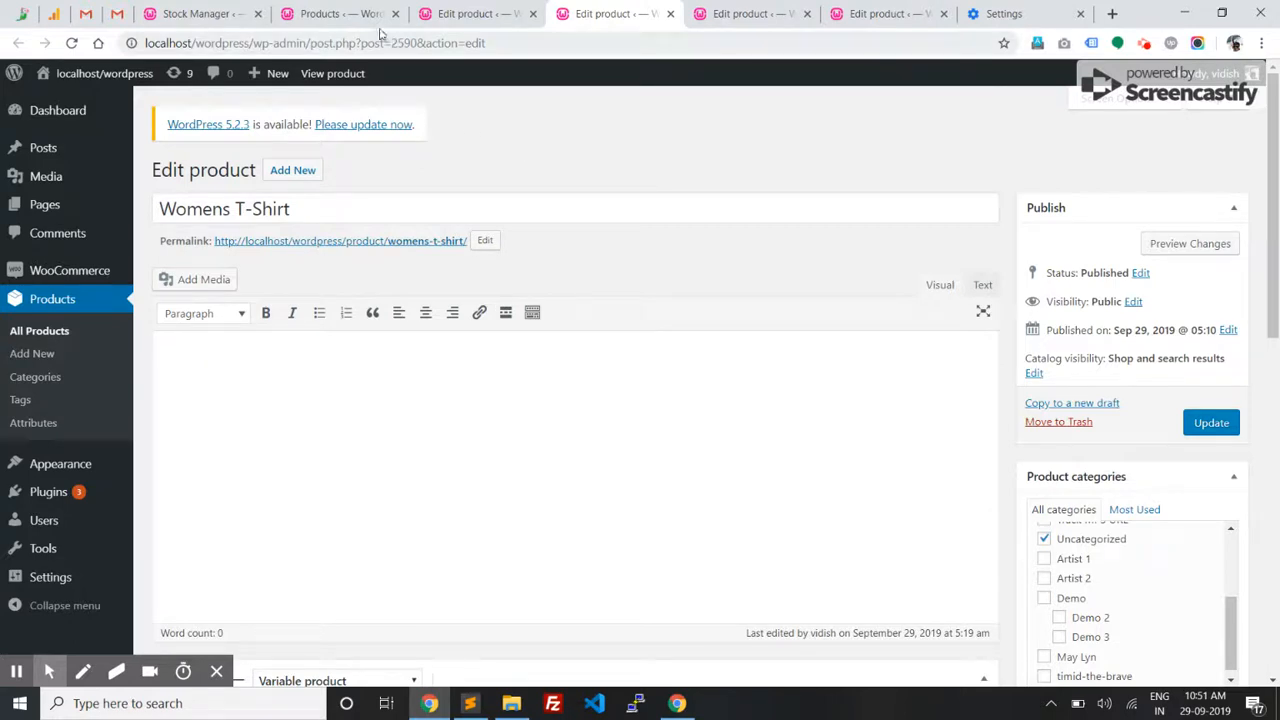
left_click(340, 13)
left_click(210, 13)
type("t-sh")
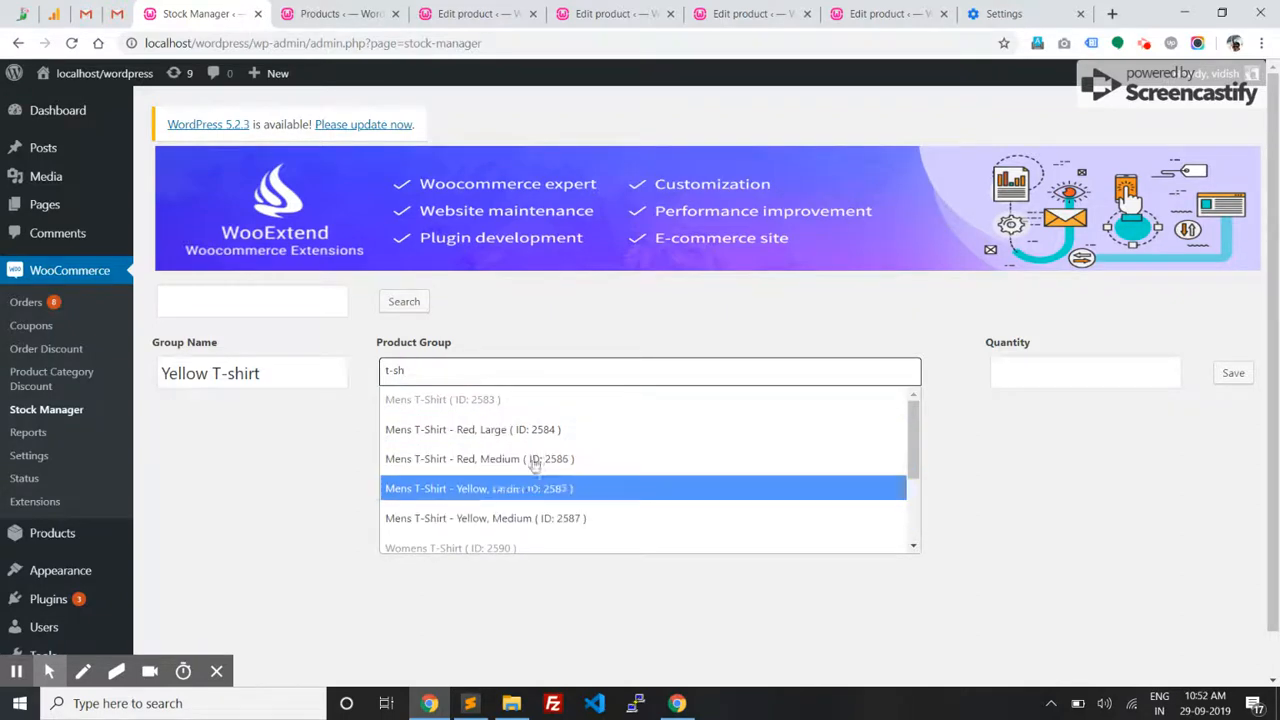
Add Mens and Womens T-Shirt - Yellow, Large to the group with quantity 10 and save it
left_click(475, 490)
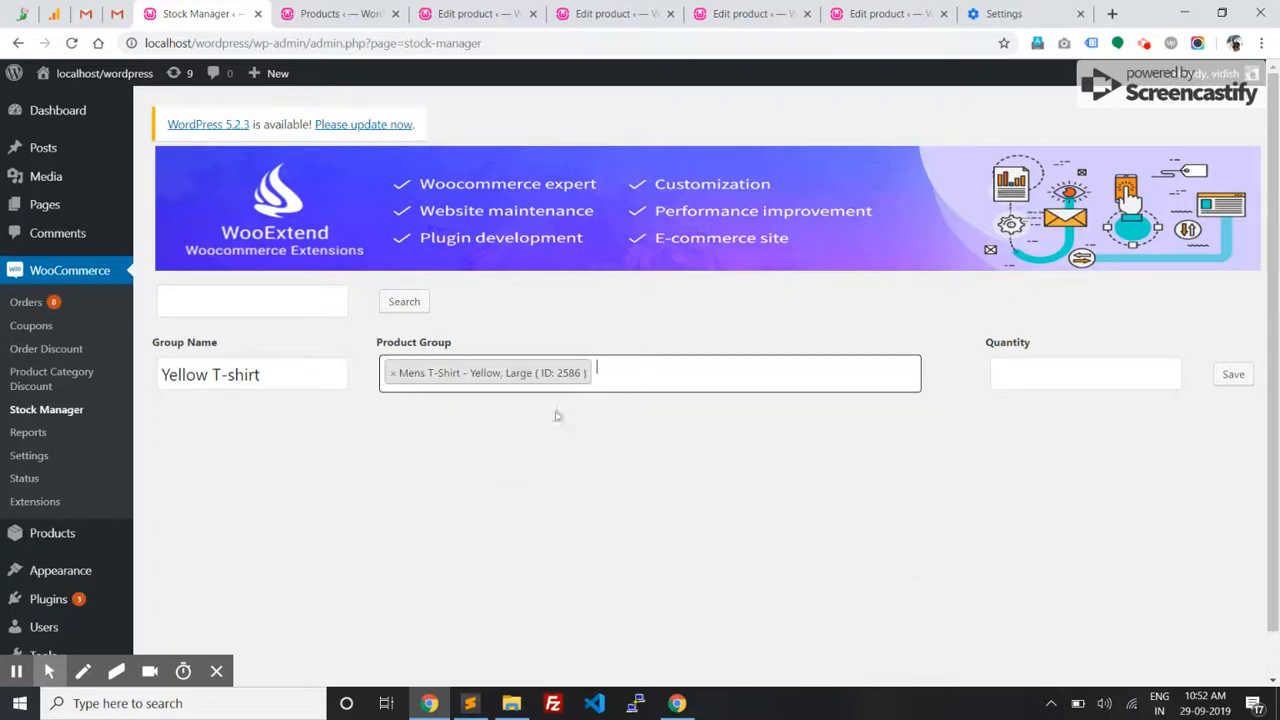
left_click(614, 376)
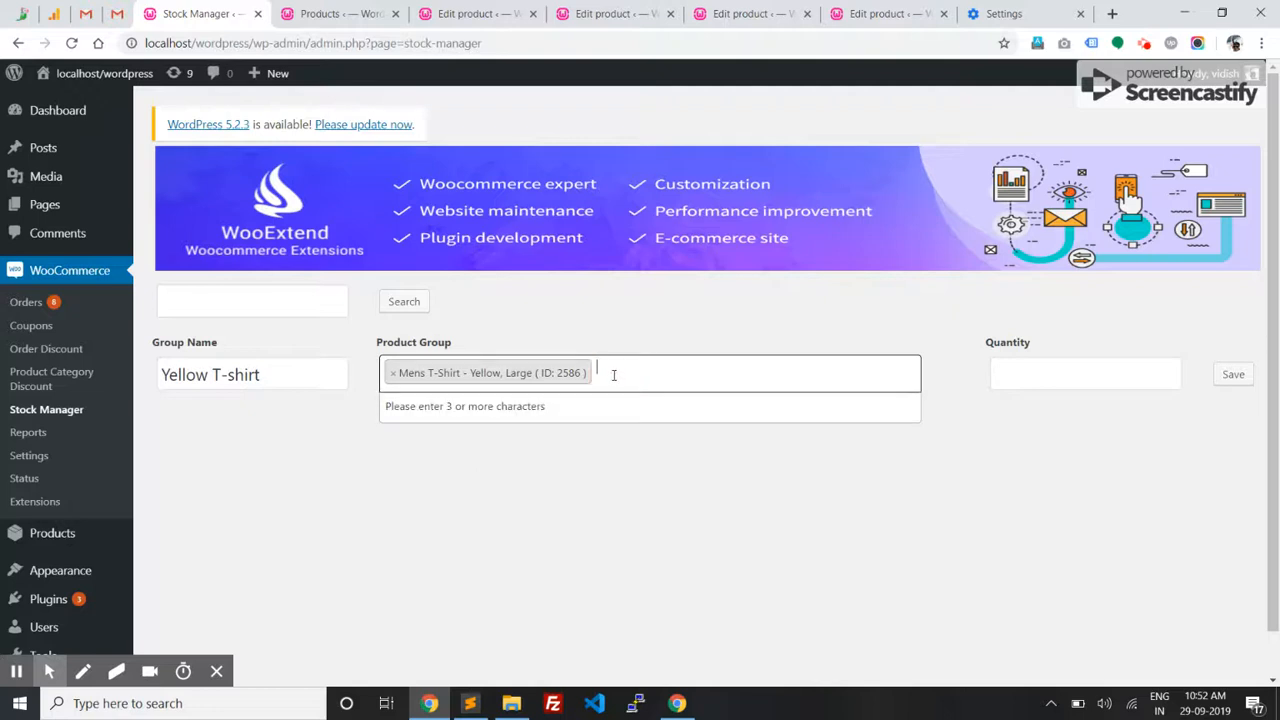
type("Tshirt")
scroll(527, 487, "down", 3)
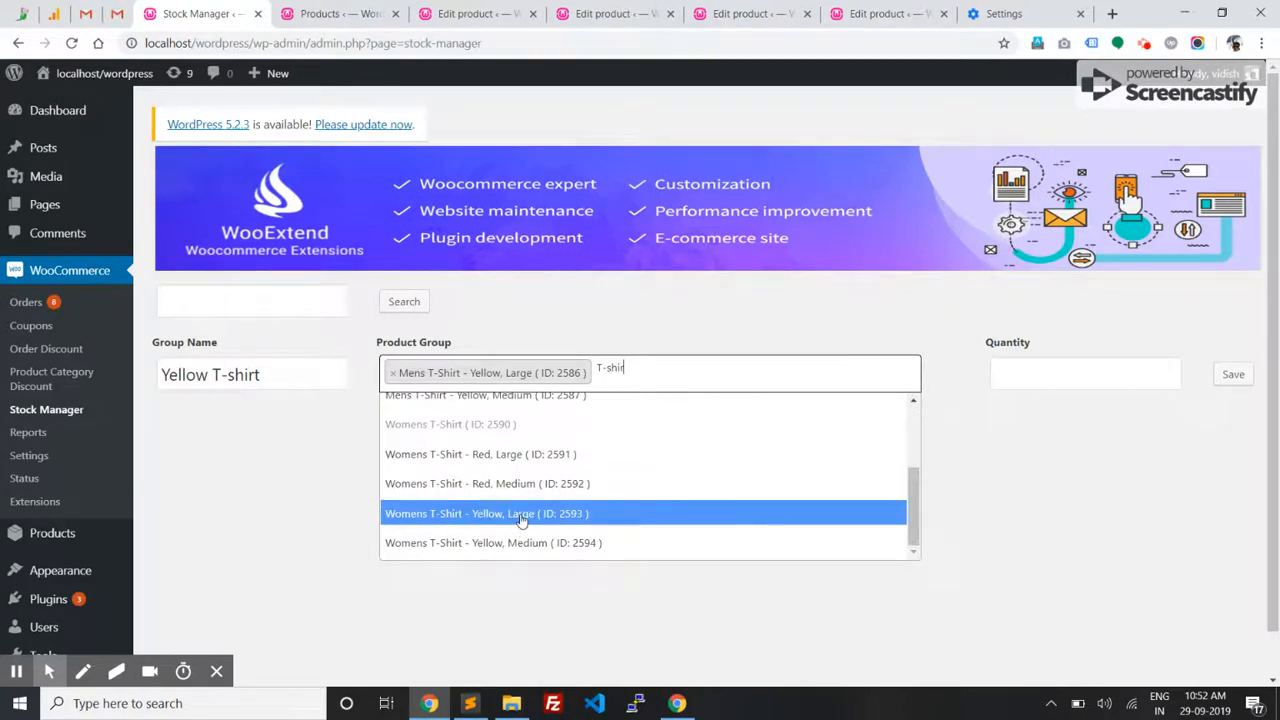
left_click(521, 517)
left_click(1049, 372)
type("10")
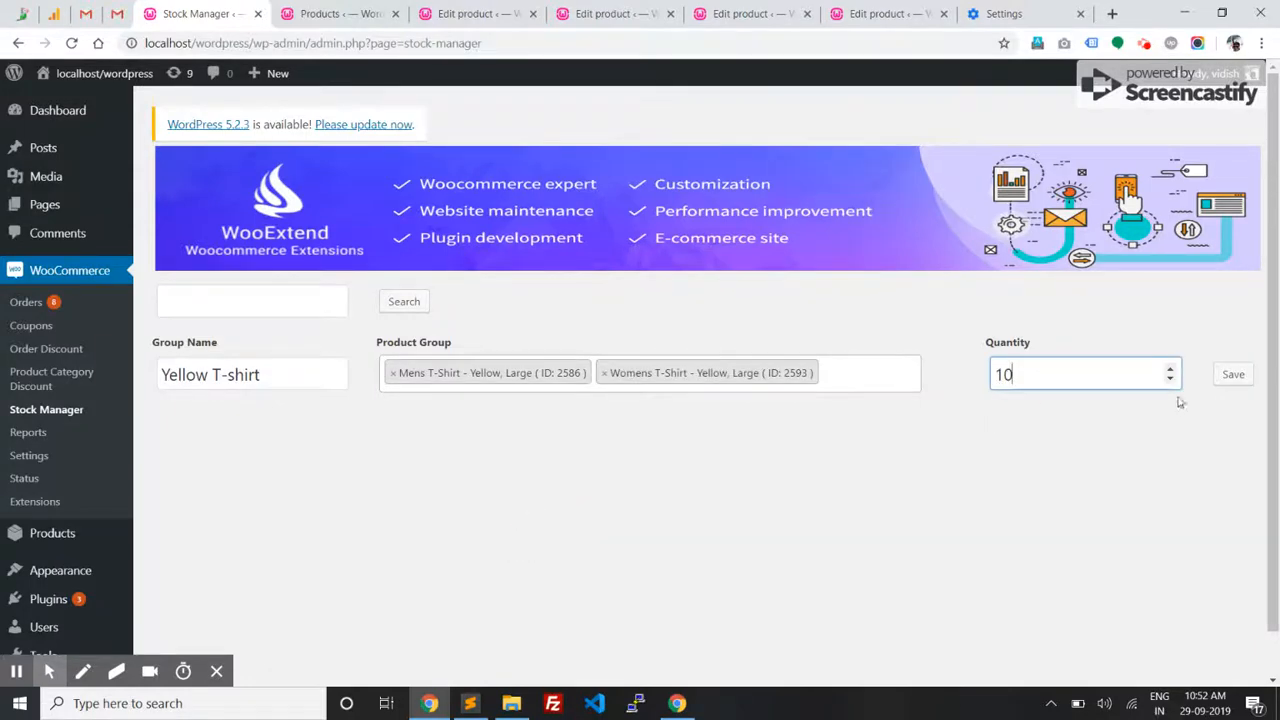
left_click(1233, 374)
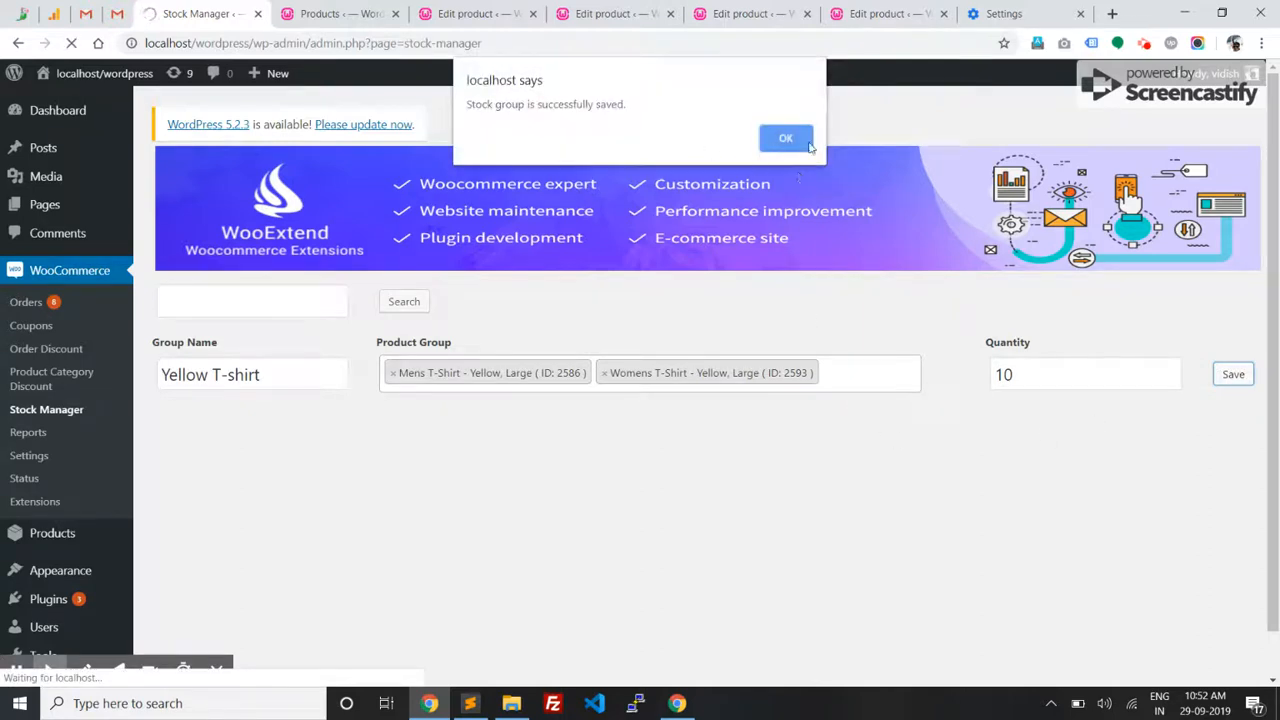
Dismiss the 'Stock group is successfully saved' alert so the group lists with quantity 10
left_click(786, 139)
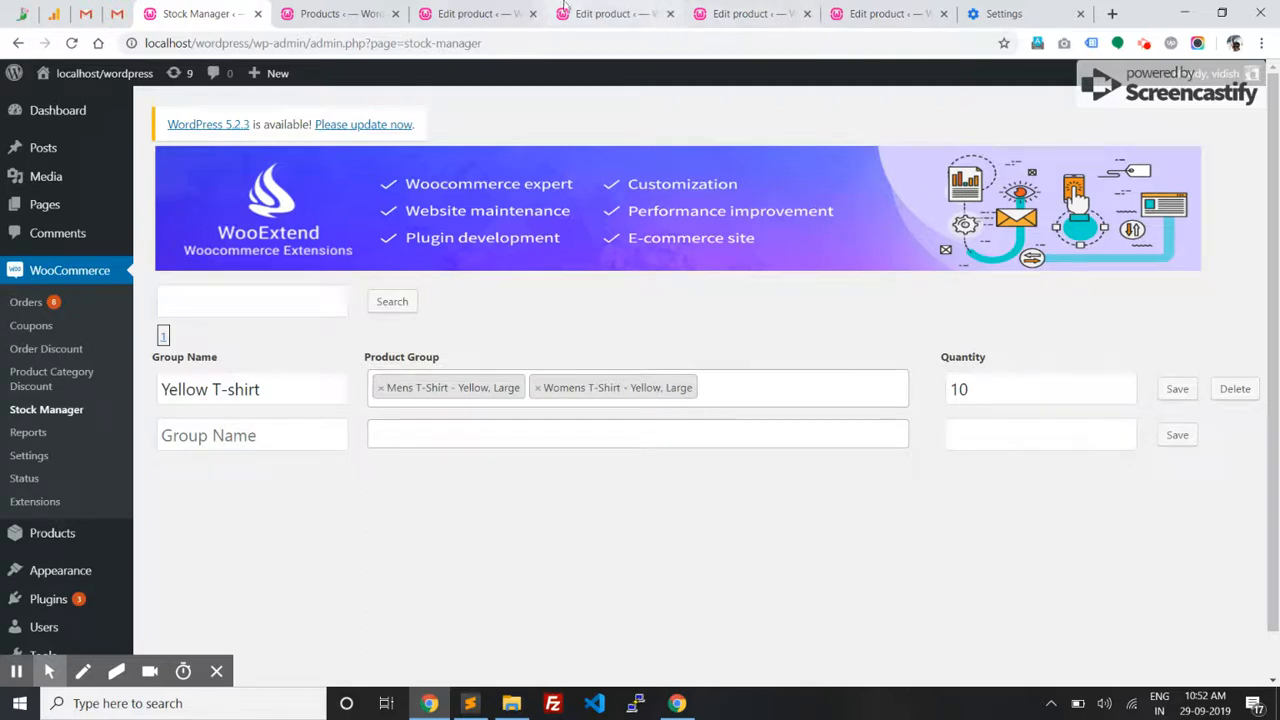
Reload the Mens T-Shirt editor and expand Yellow Large #2586 to see stock quantity 10
left_click(470, 13)
left_click(72, 43)
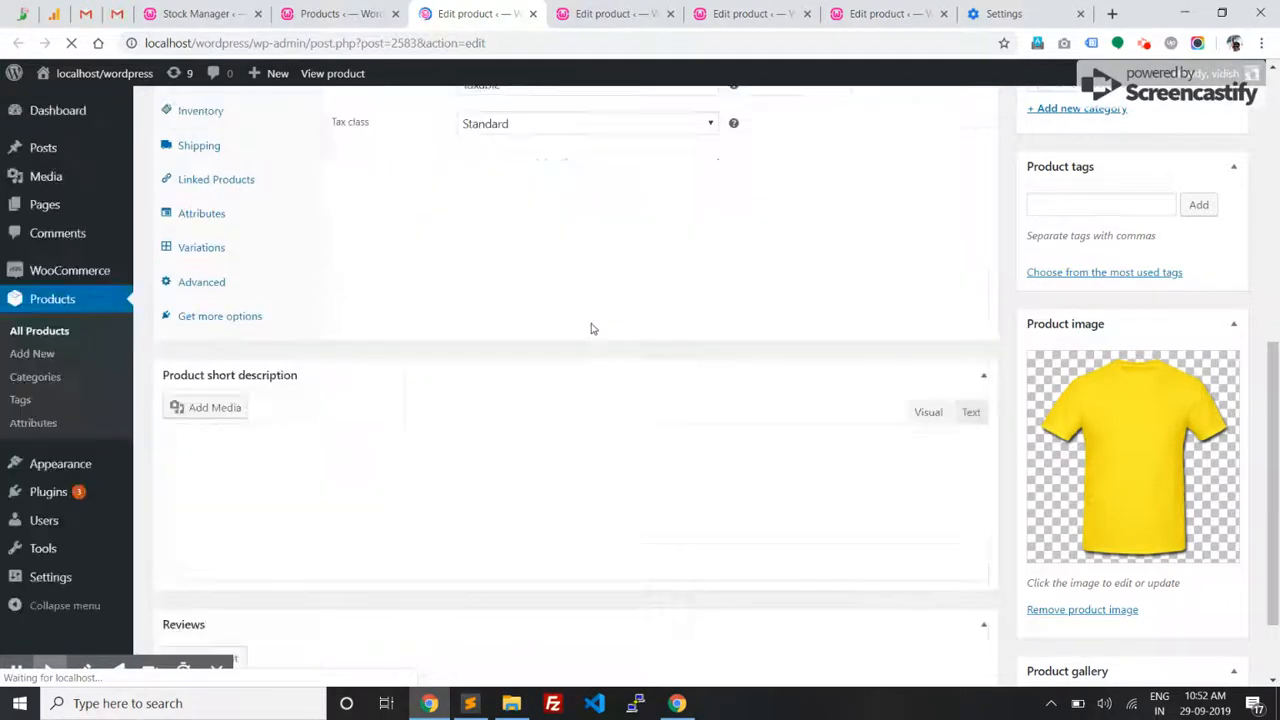
left_click(237, 460)
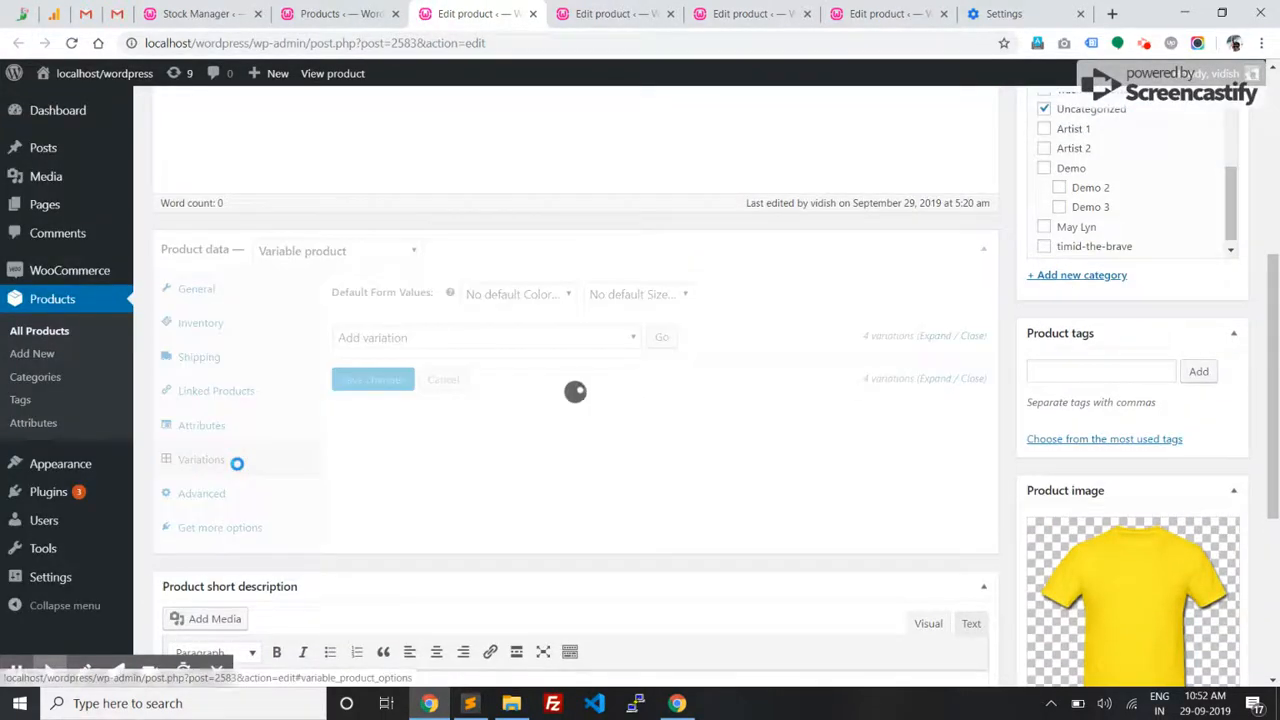
scroll(575, 390, "down", 1)
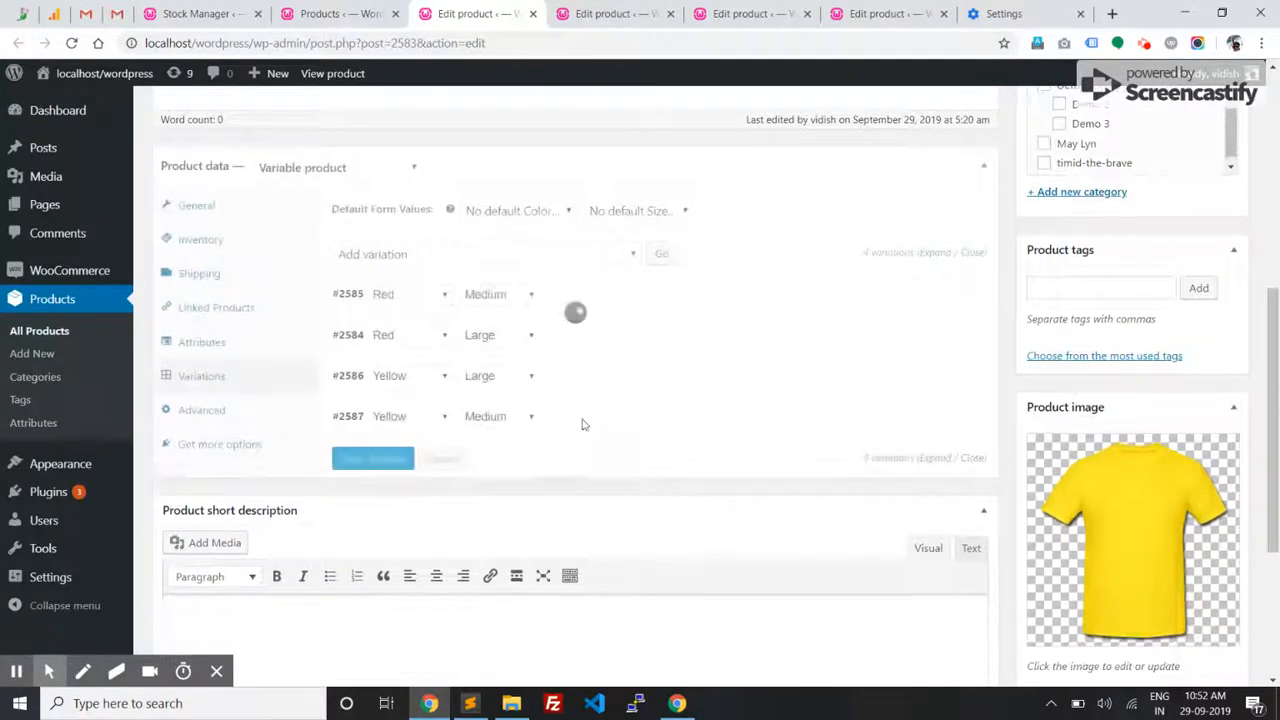
left_click(700, 378)
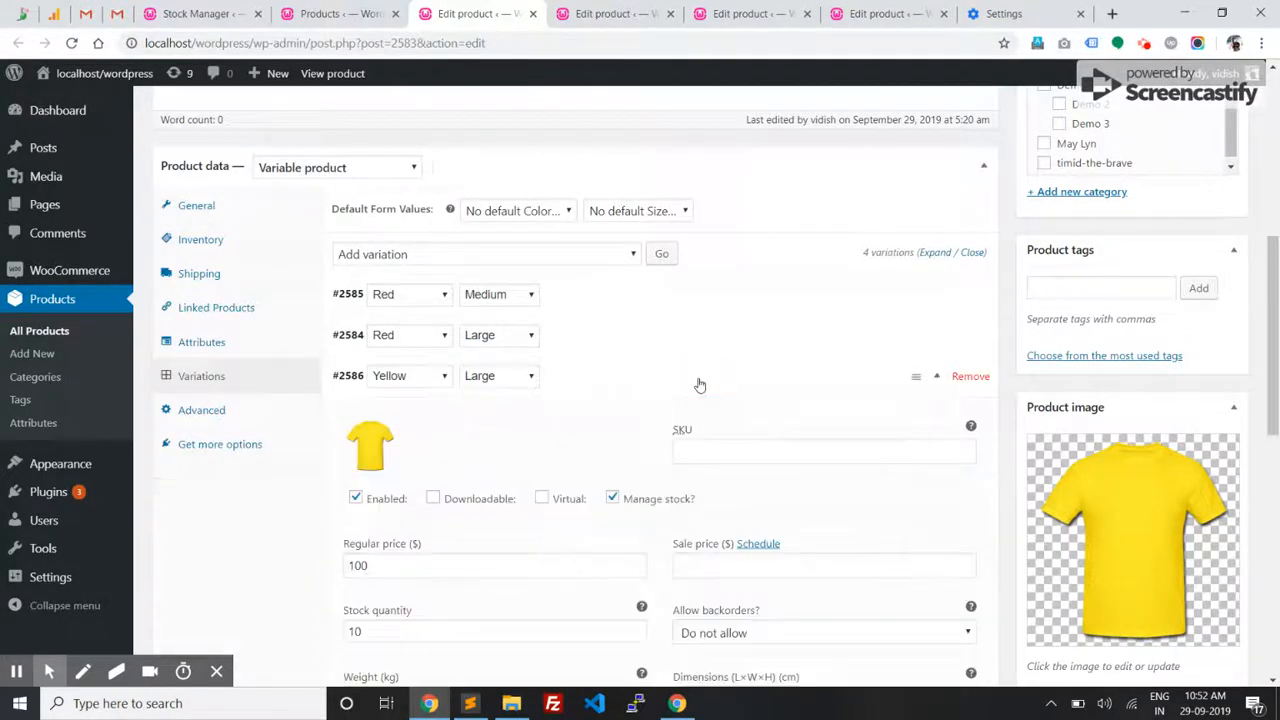
scroll(700, 390, "down", 2)
left_click_drag(628, 465, 300, 471)
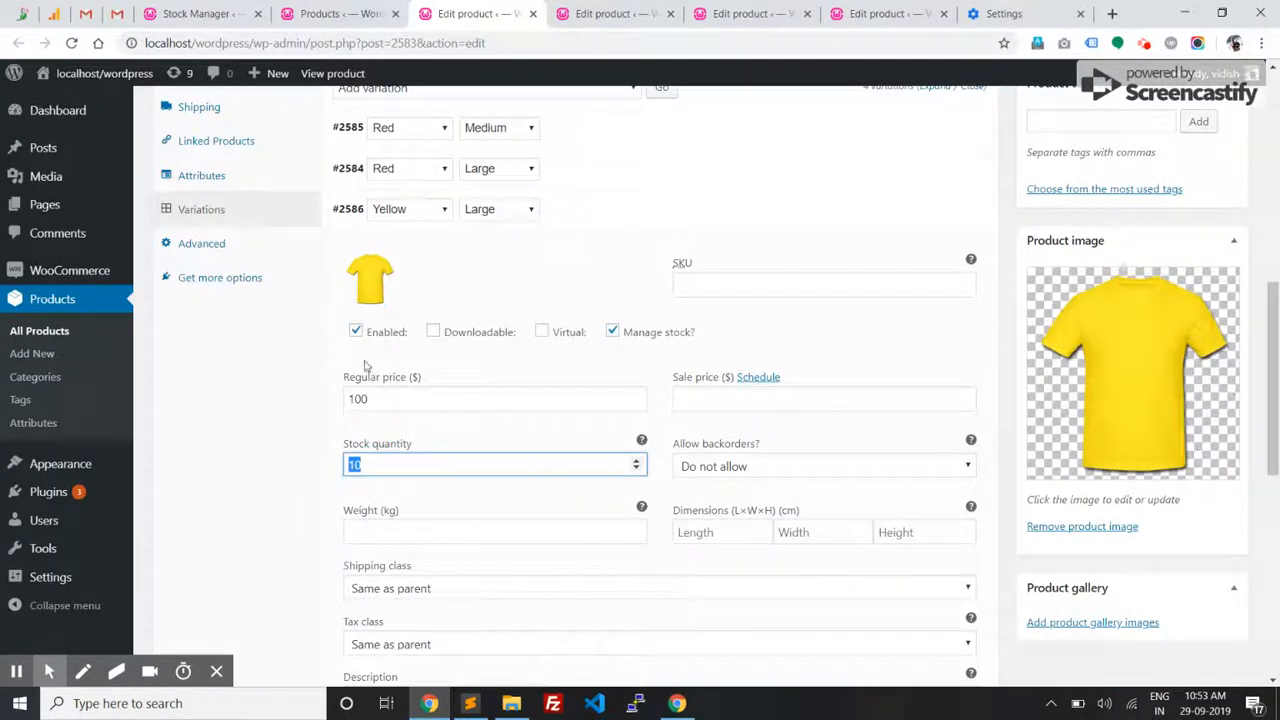
scroll(600, 300, "up", 8)
scroll(600, 250, "up", 2)
Open the storefront Mens T-Shirt page, then expand Womens Yellow Large #2593 showing stock 10
left_click(418, 246, "ctrl")
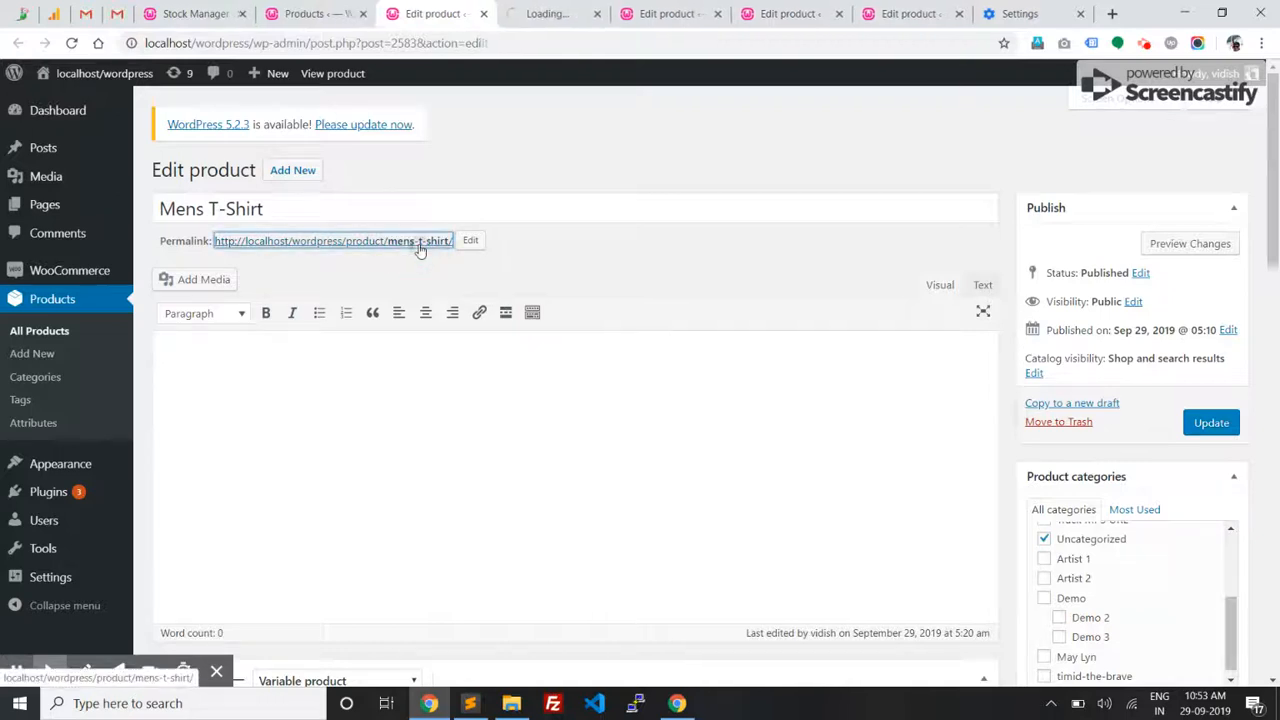
left_click(660, 13)
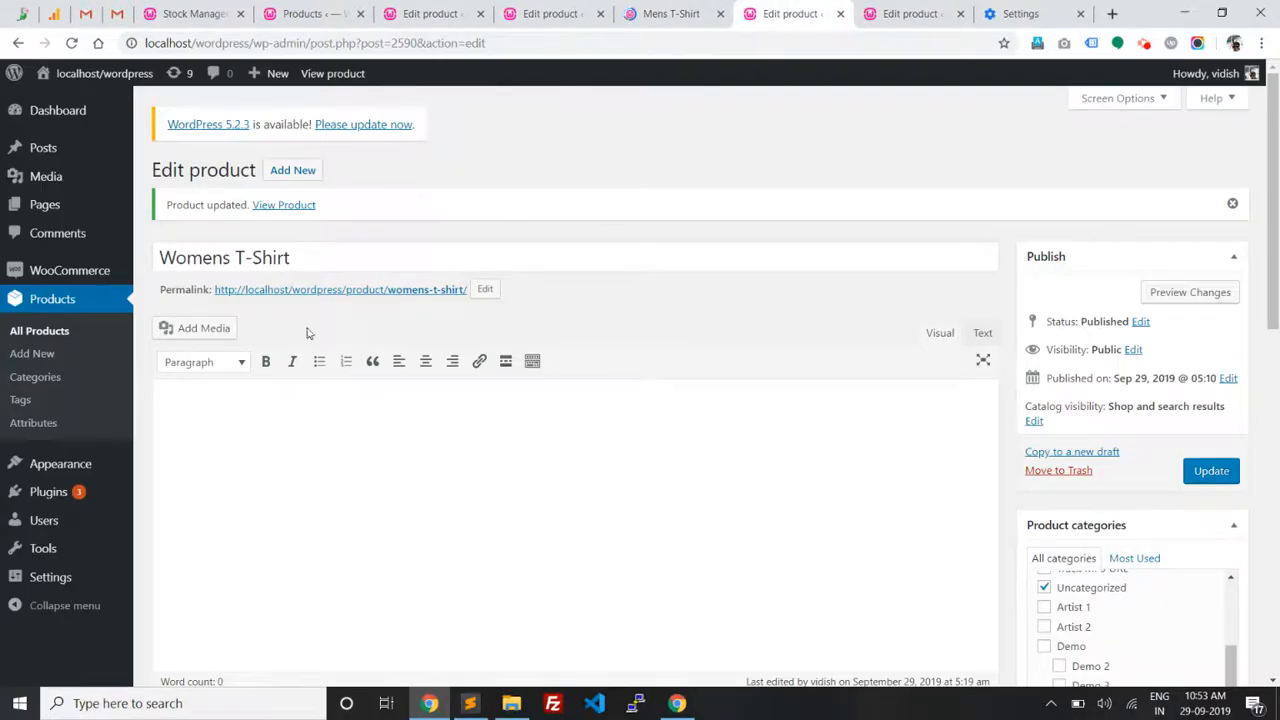
scroll(307, 332, "down", 5)
scroll(307, 332, "down", 5)
left_click(201, 438)
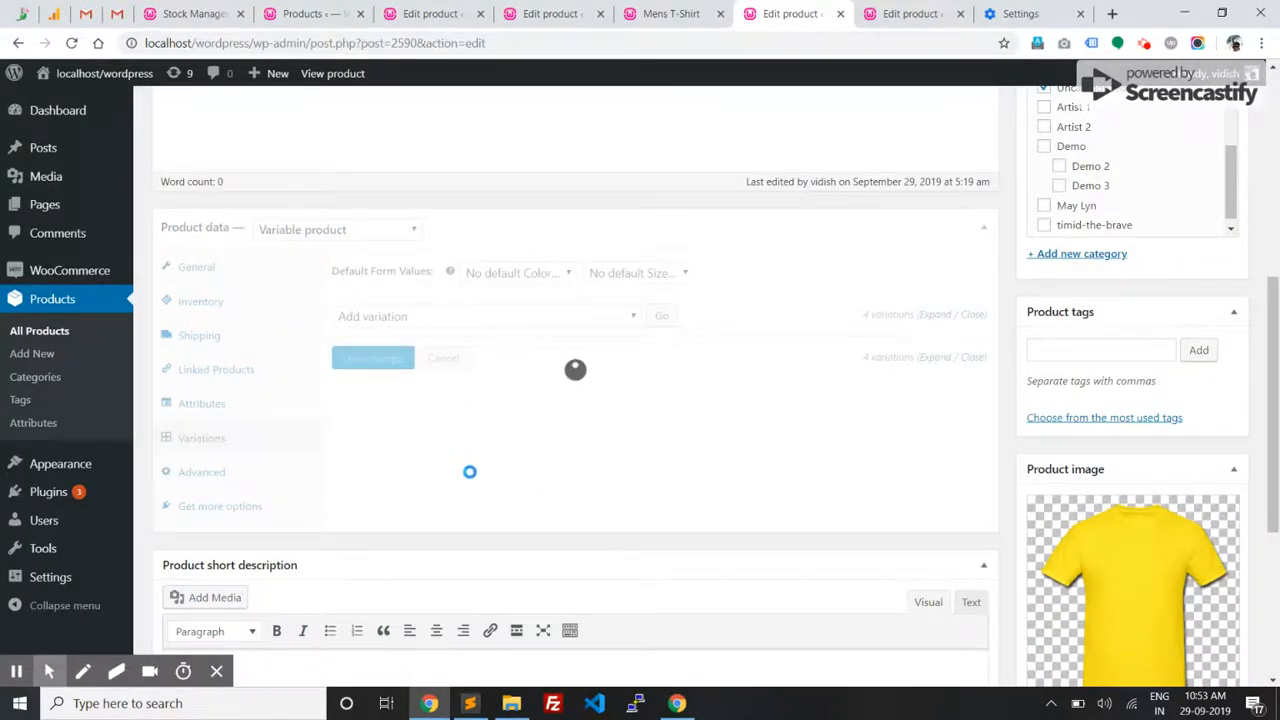
left_click(578, 447)
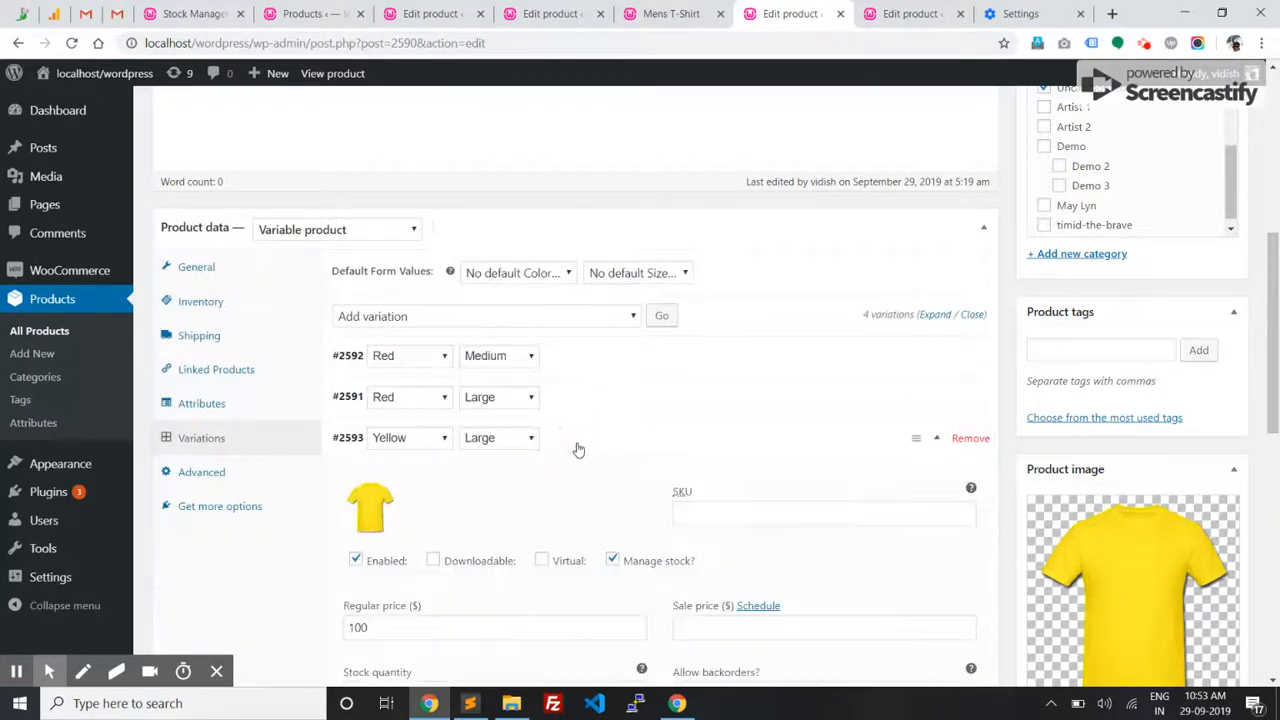
scroll(578, 447, "down", 3)
double_click(400, 443)
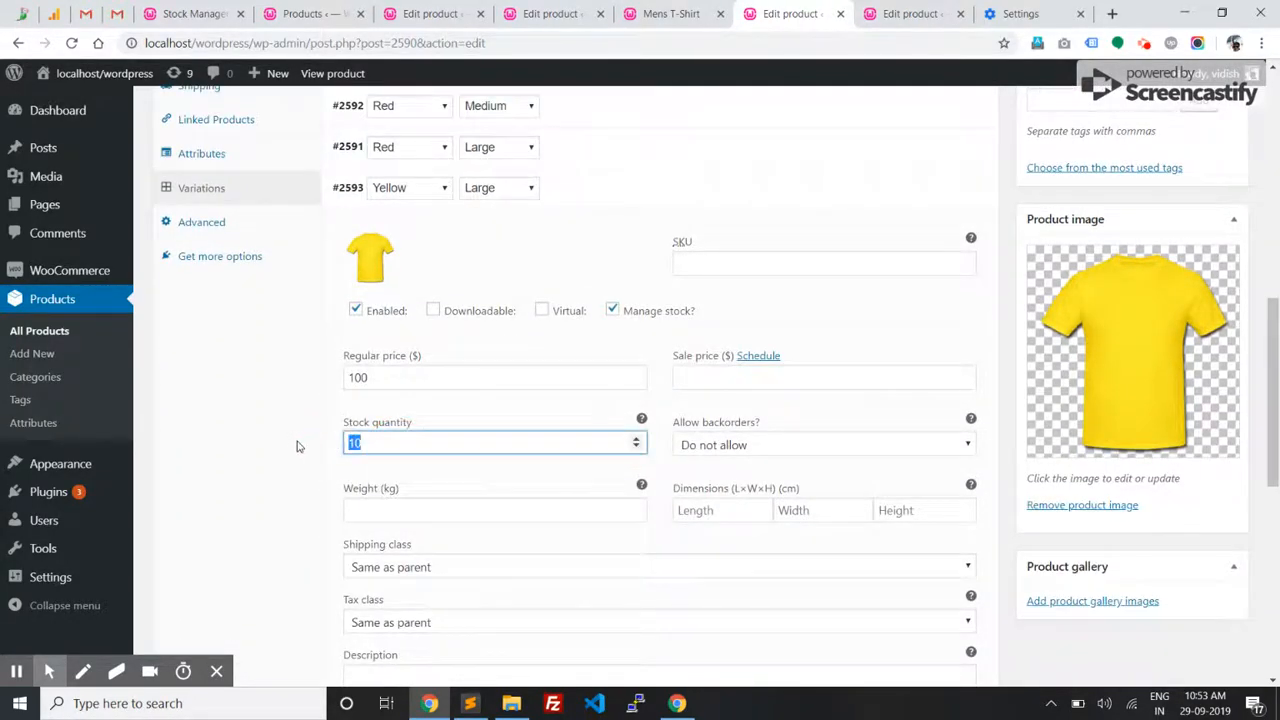
Add a Yellow, Large Mens T-Shirt to the cart and view the cart
left_click(672, 13)
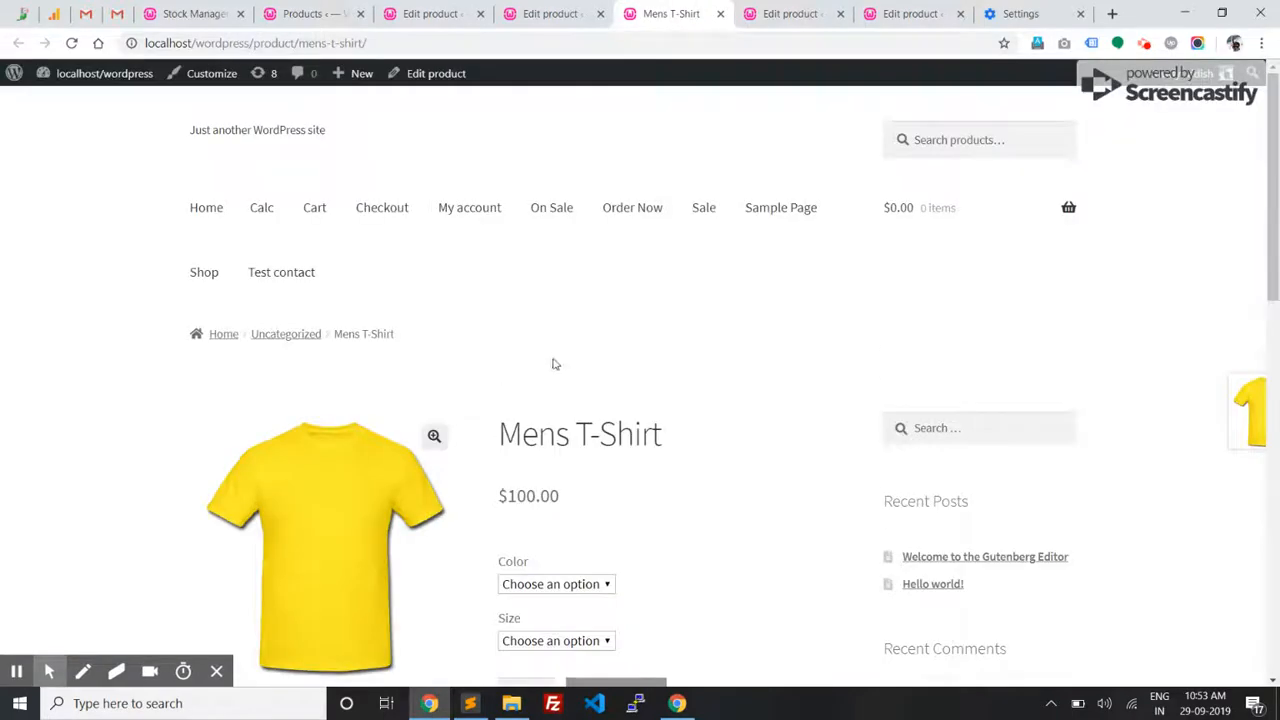
scroll(577, 300, "down", 3)
left_click(556, 250)
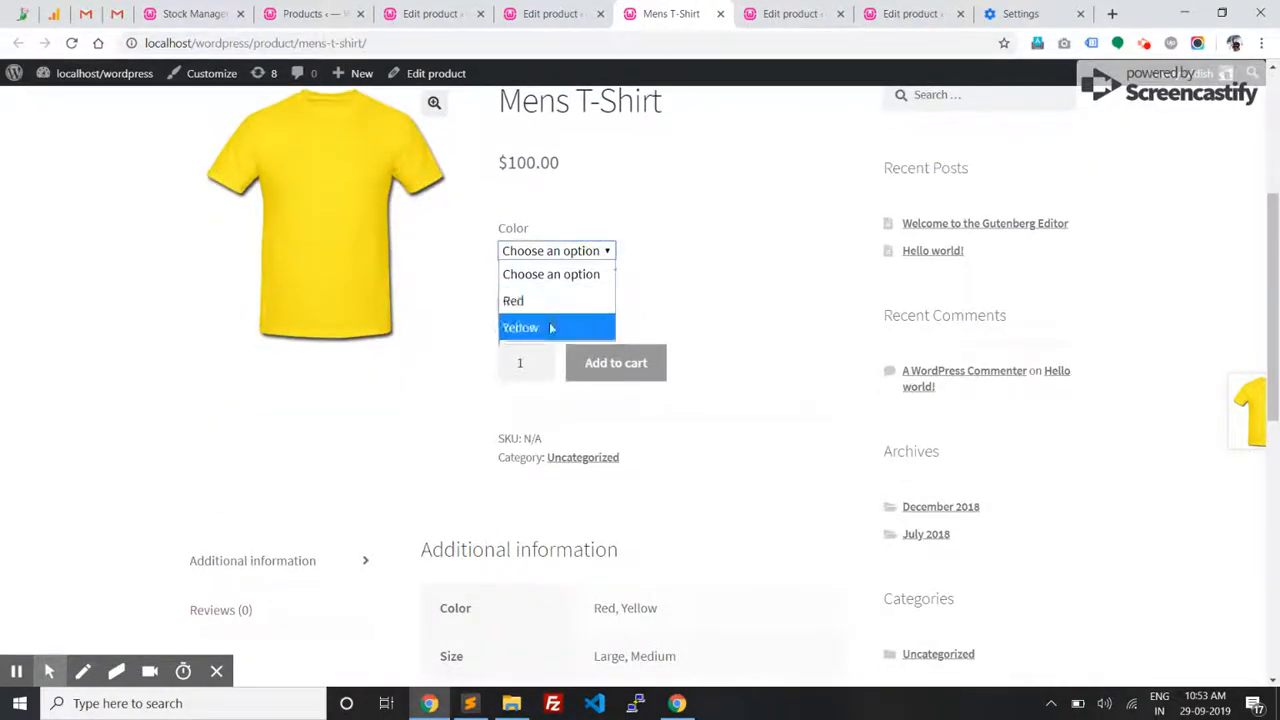
left_click(530, 323)
left_click(518, 357)
left_click(632, 410)
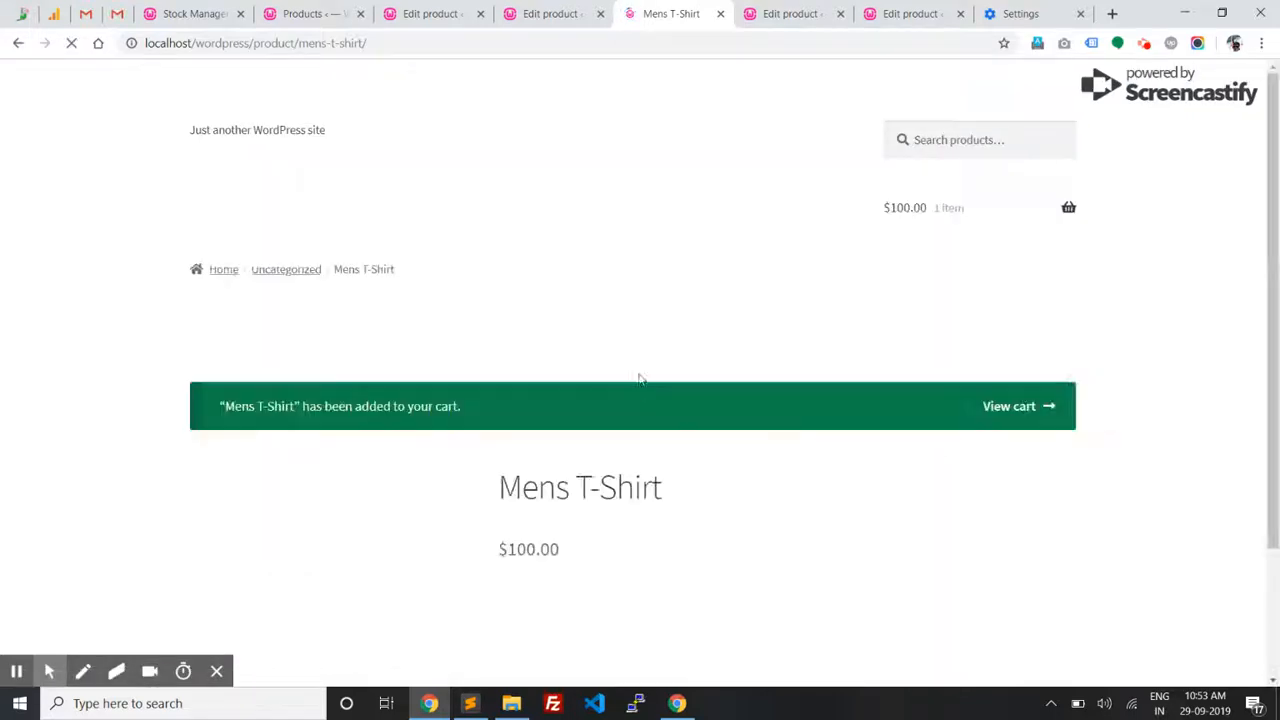
left_click(1030, 480)
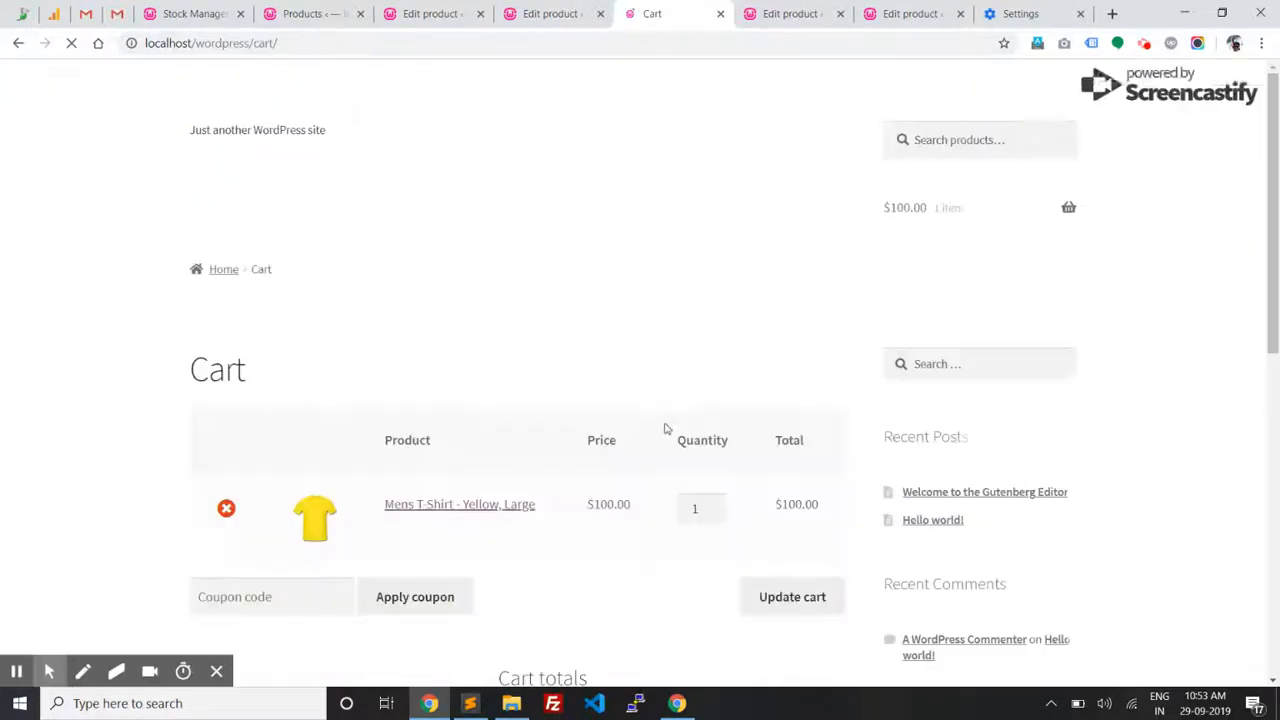
scroll(637, 370, "down", 2)
scroll(637, 370, "down", 2)
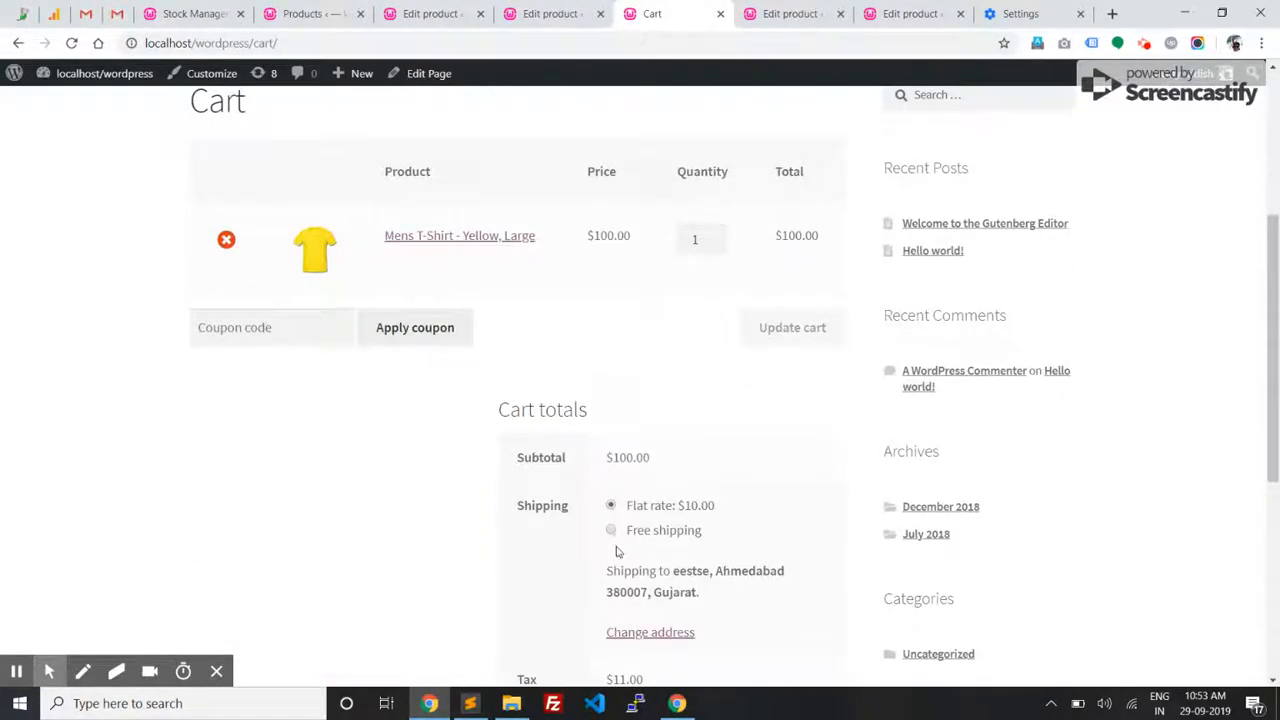
scroll(612, 432, "down", 5)
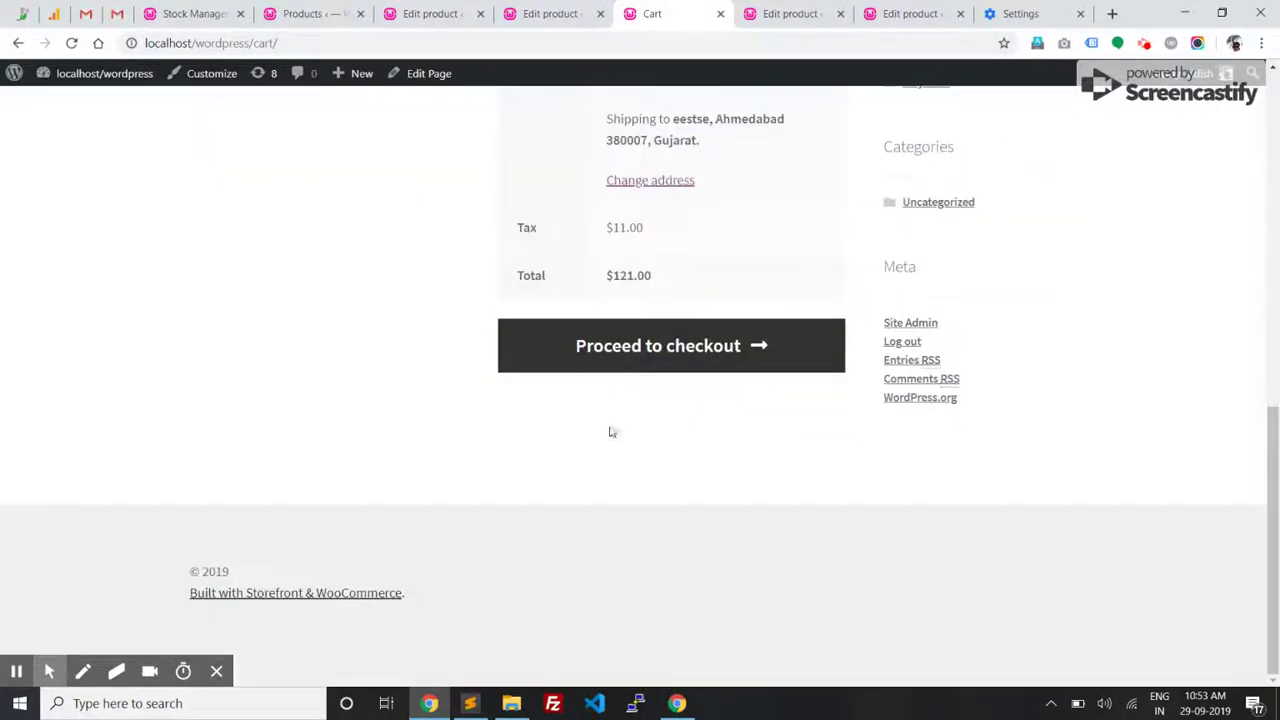
Proceed to checkout and place the order, reaching Order received #2611
left_click(622, 347)
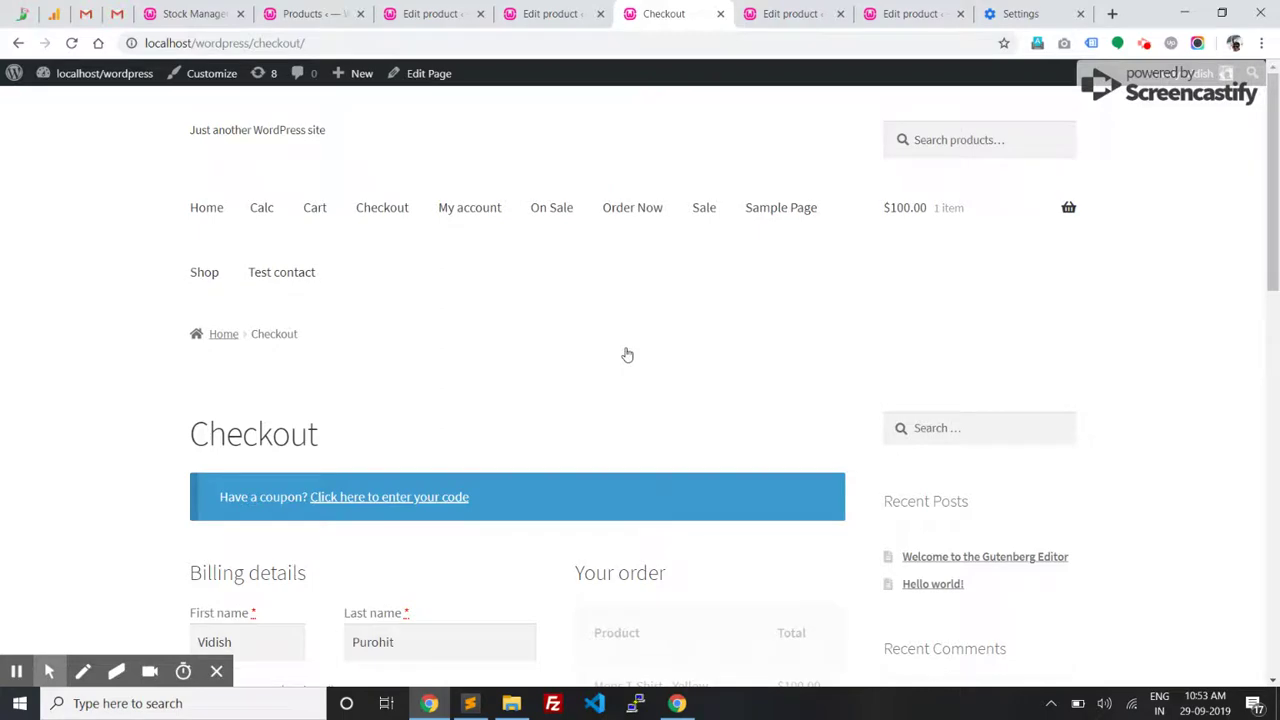
scroll(627, 354, "down", 10)
scroll(627, 354, "down", 3)
left_click(680, 300)
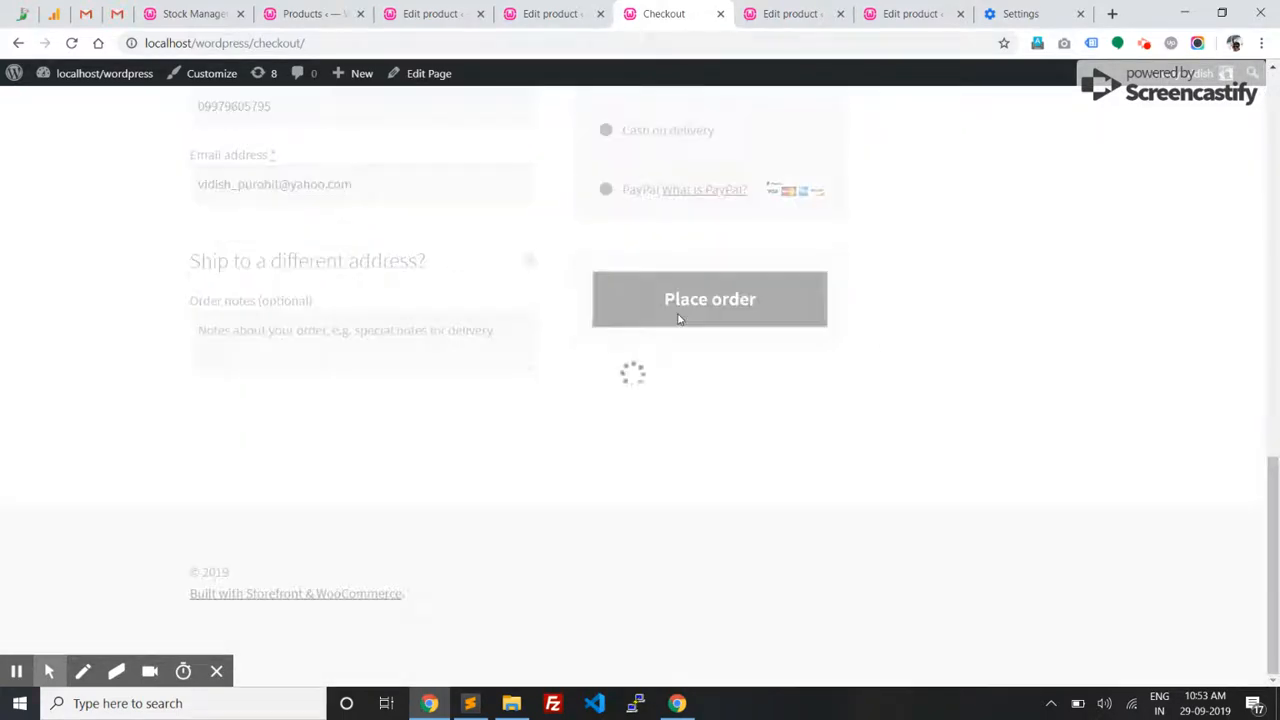
scroll(669, 334, "down", 1)
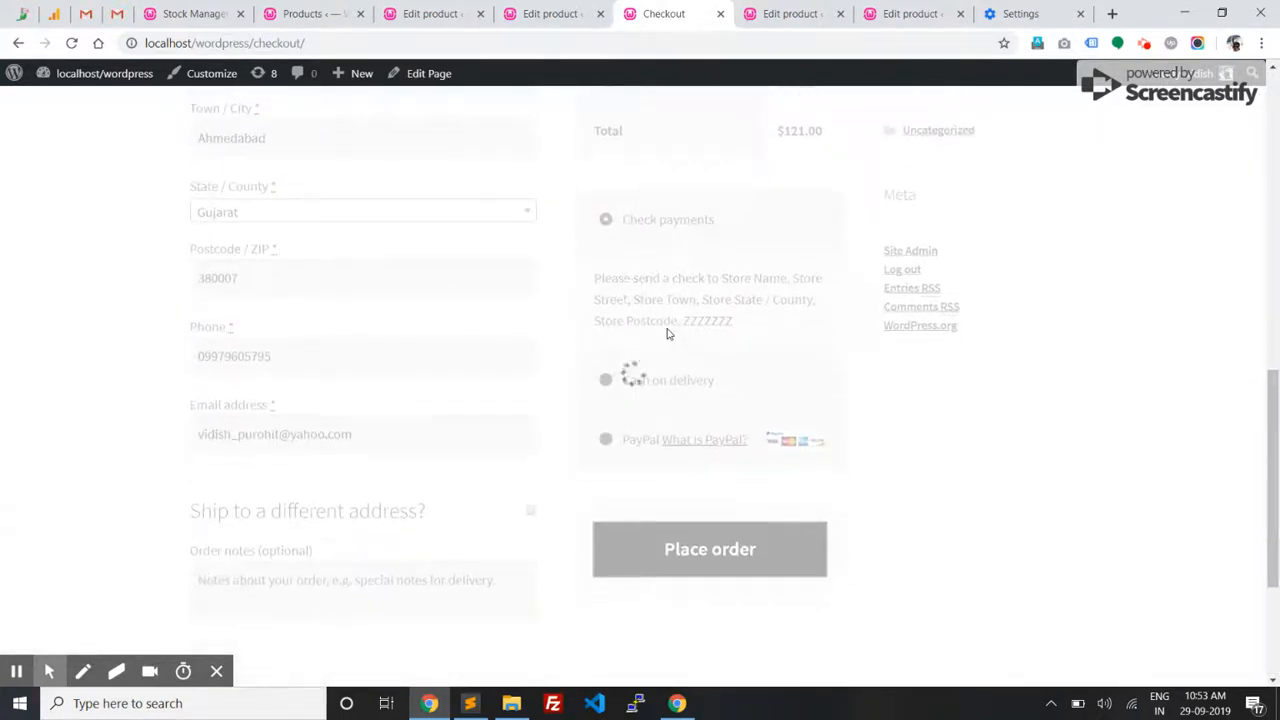
scroll(669, 334, "down", 1)
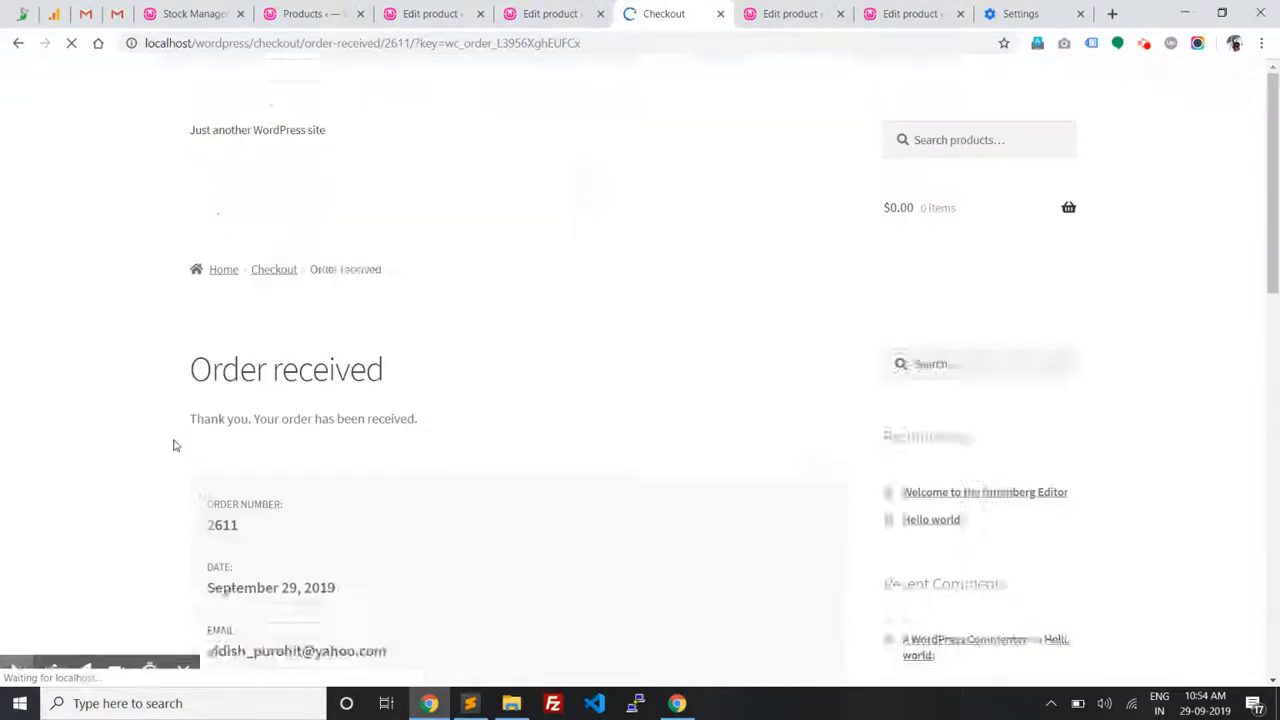
Reload the Stock Manager and highlight the Yellow T-shirt group's shared quantity of 9
left_click(190, 13)
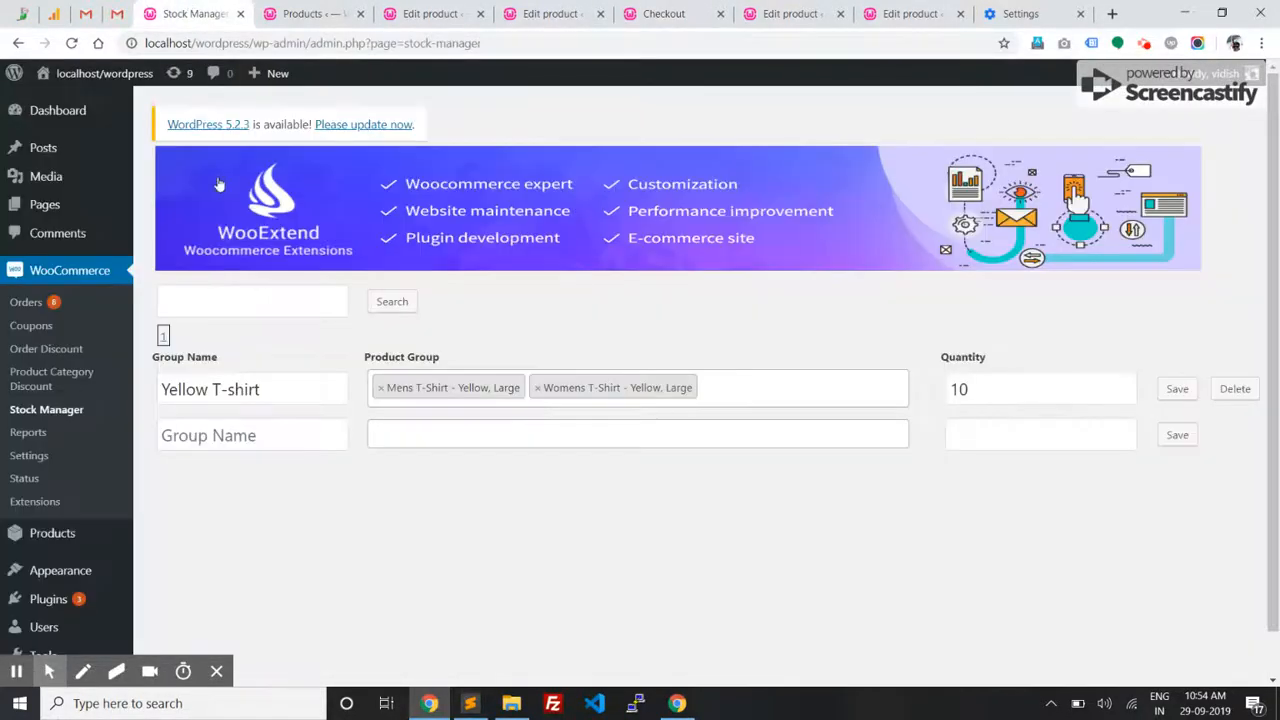
left_click(71, 43)
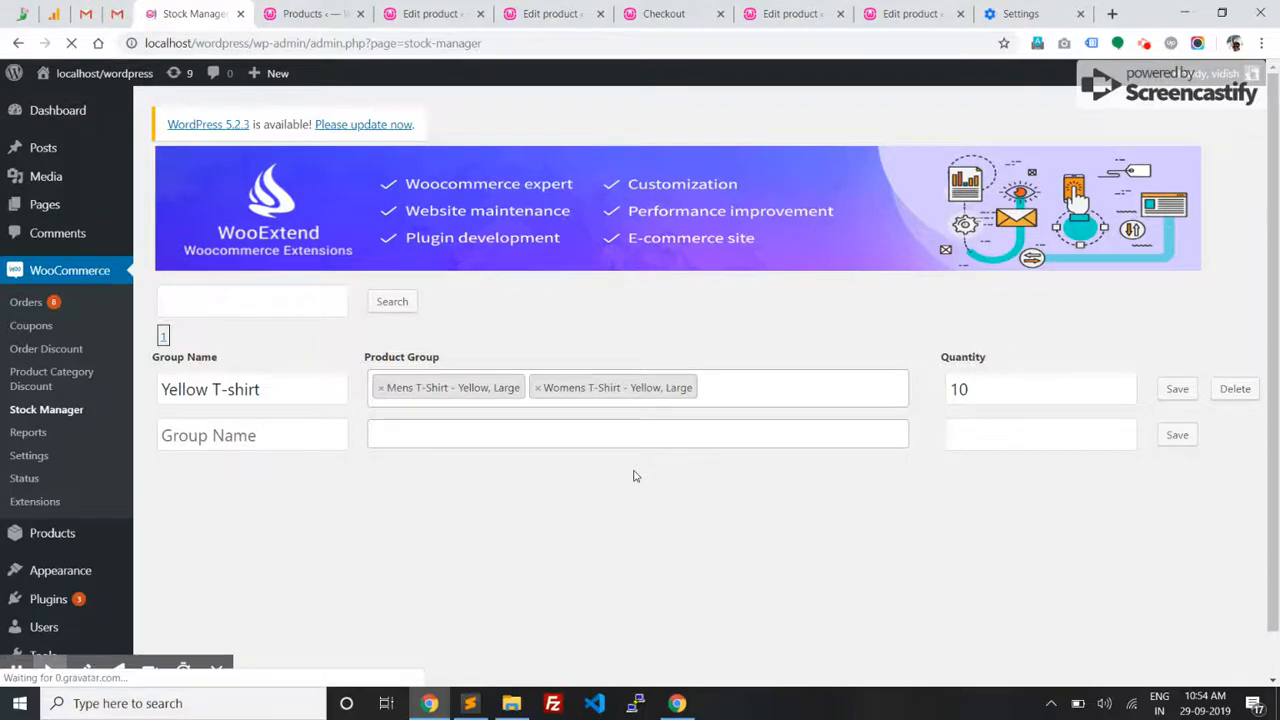
type("9")
double_click(960, 389)
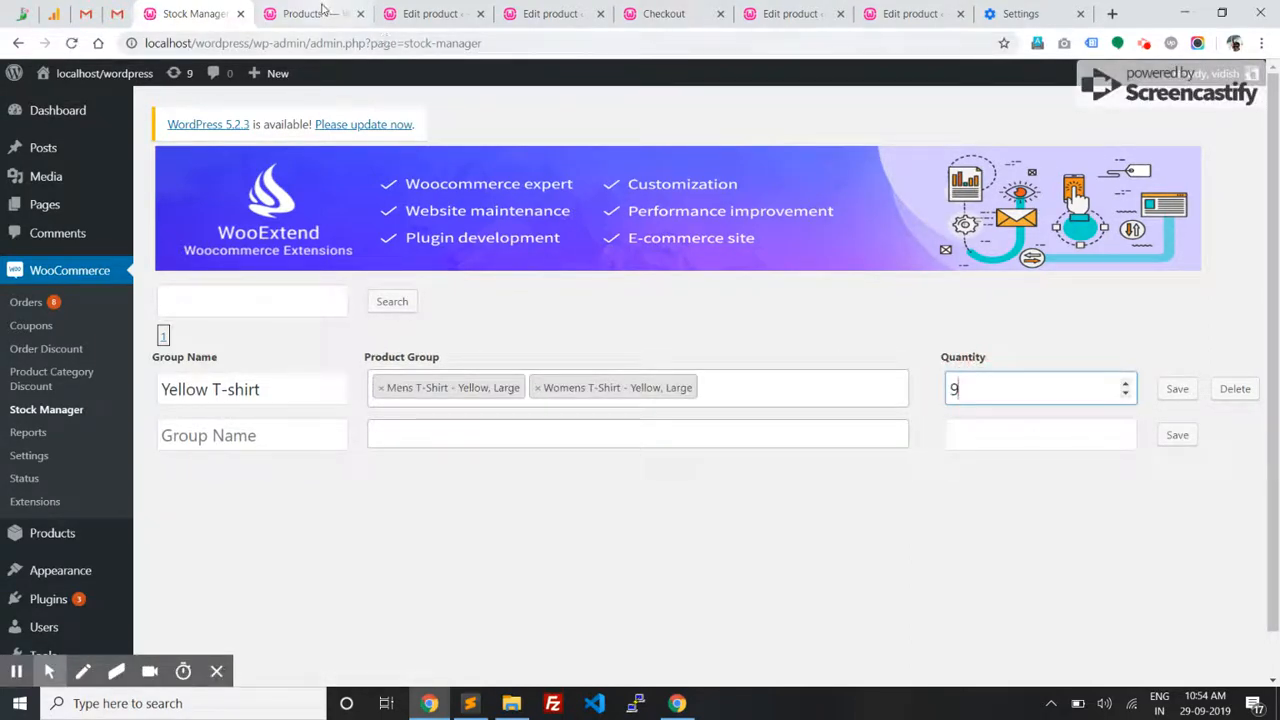
Reload both the men's and women's T-shirt product editors to pick up the new stock
left_click(318, 13)
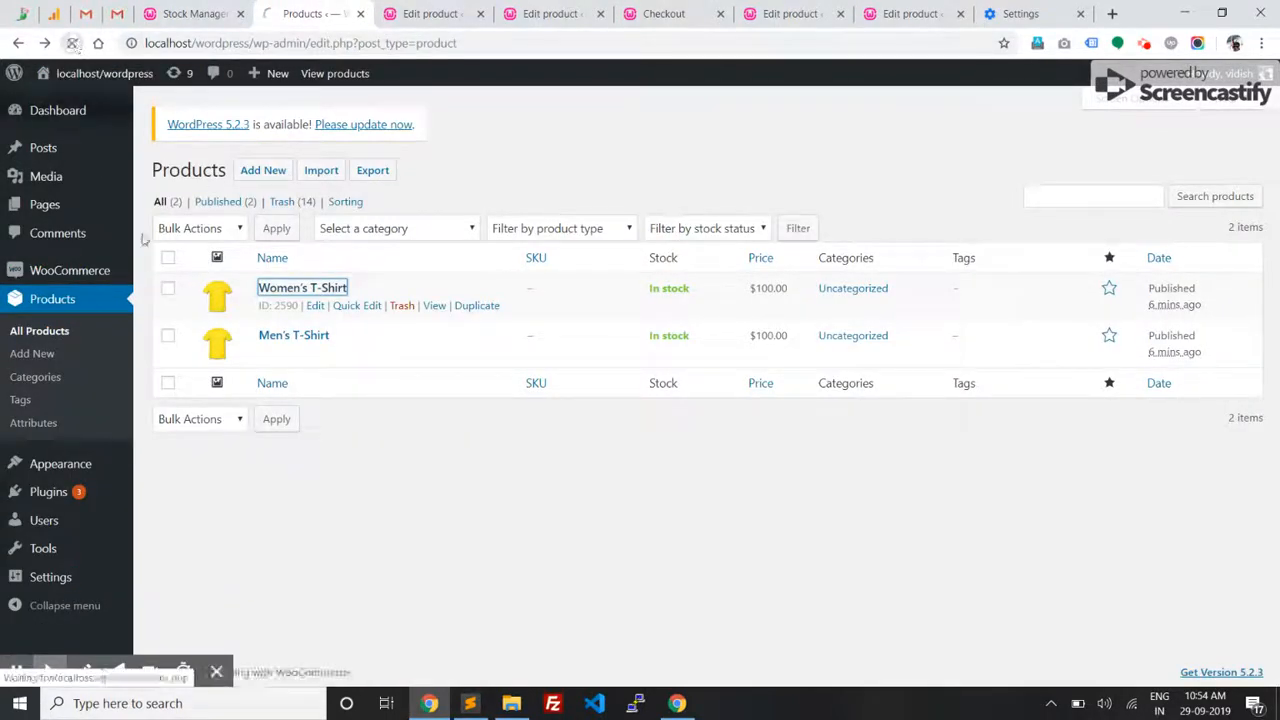
left_click(430, 13)
key("F5")
key("ctrl+Tab")
left_click(71, 43)
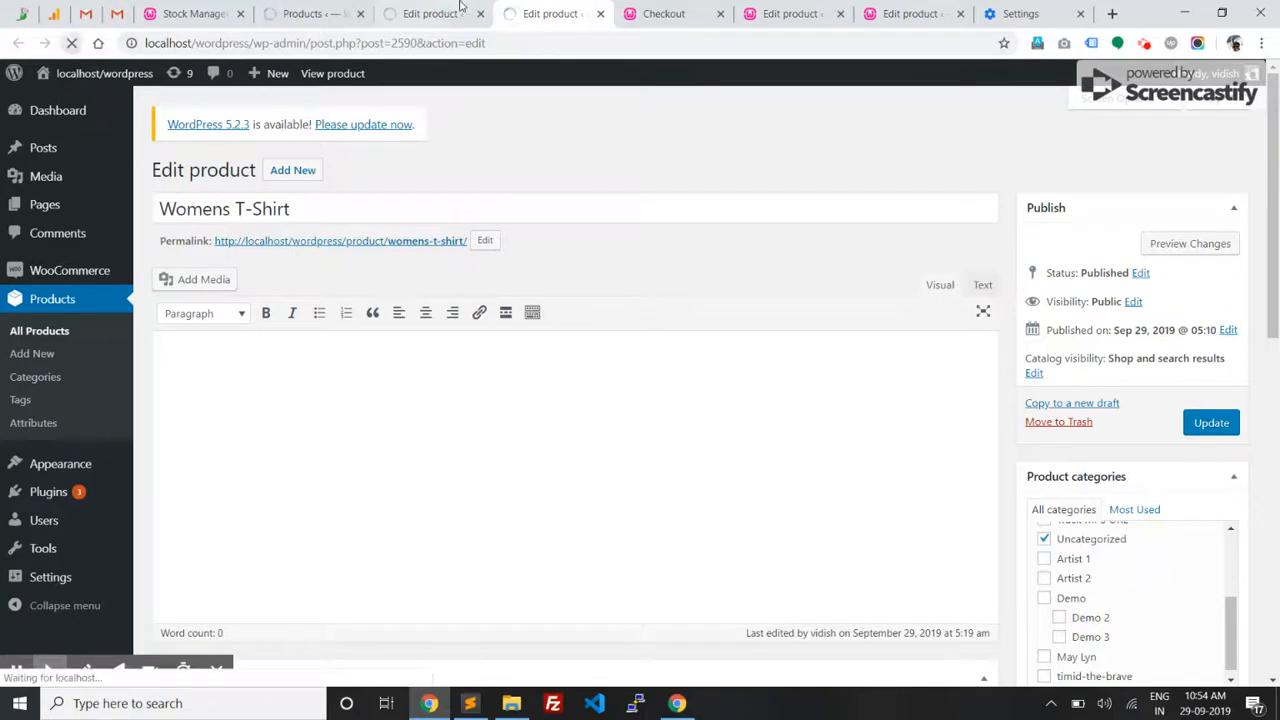
left_click(440, 13)
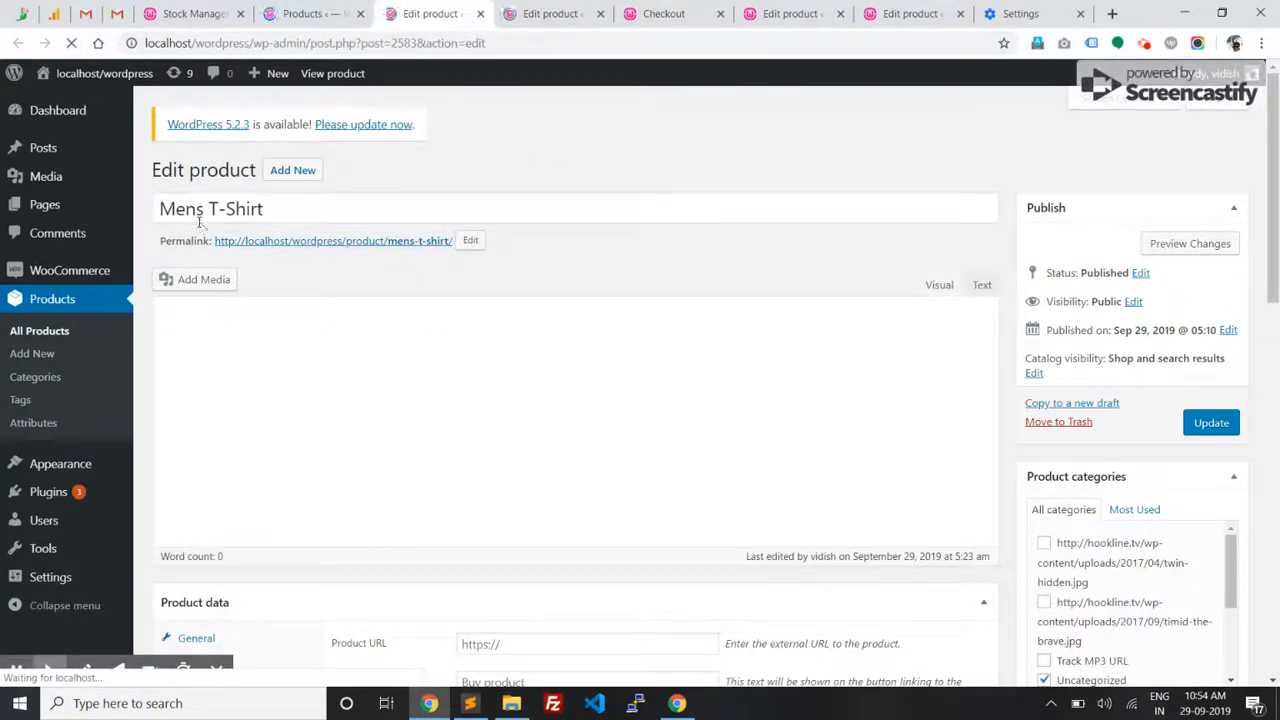
scroll(370, 190, "down", 2)
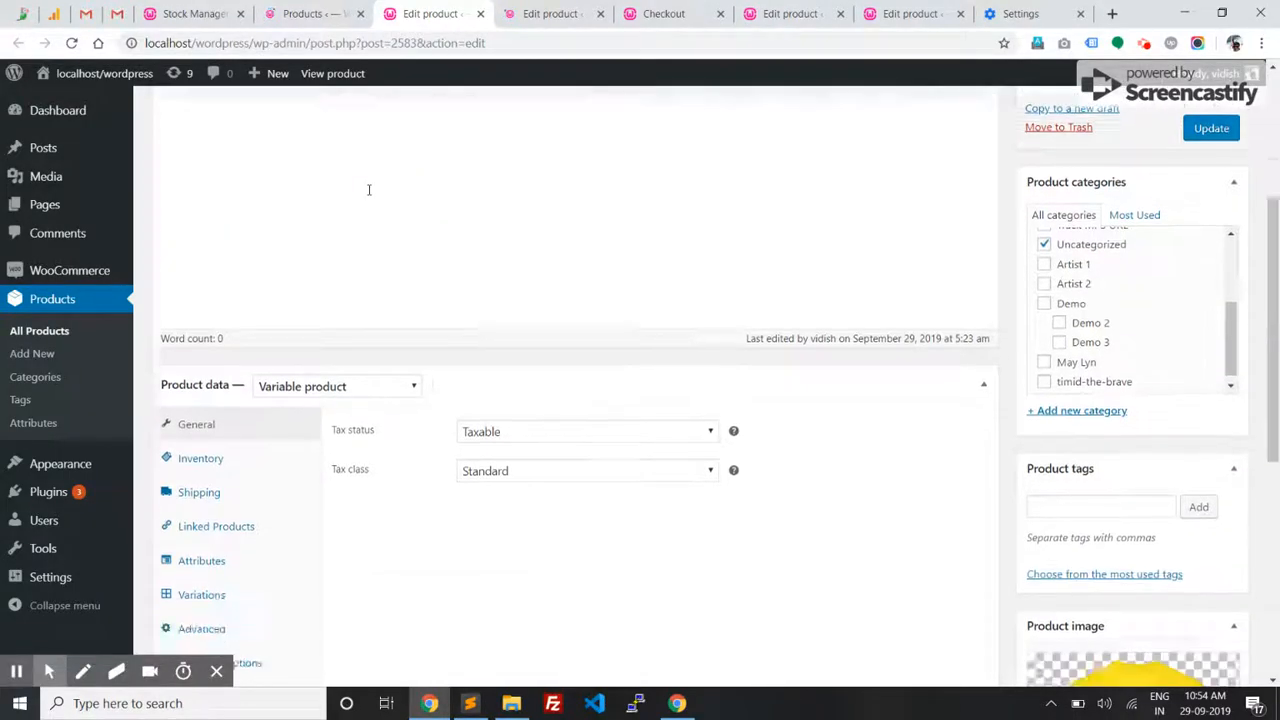
Expand the men's yellow large variation #2586, which shows stock quantity 9
left_click(270, 483)
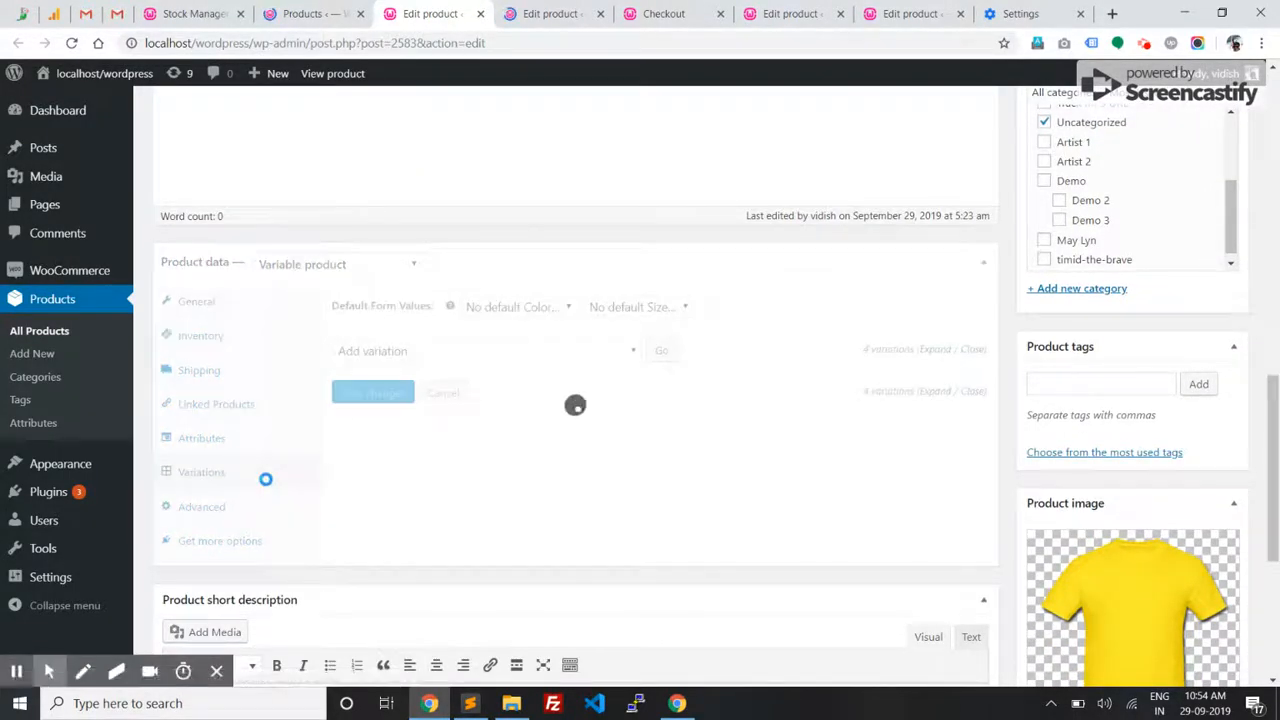
scroll(574, 405, "down", 1)
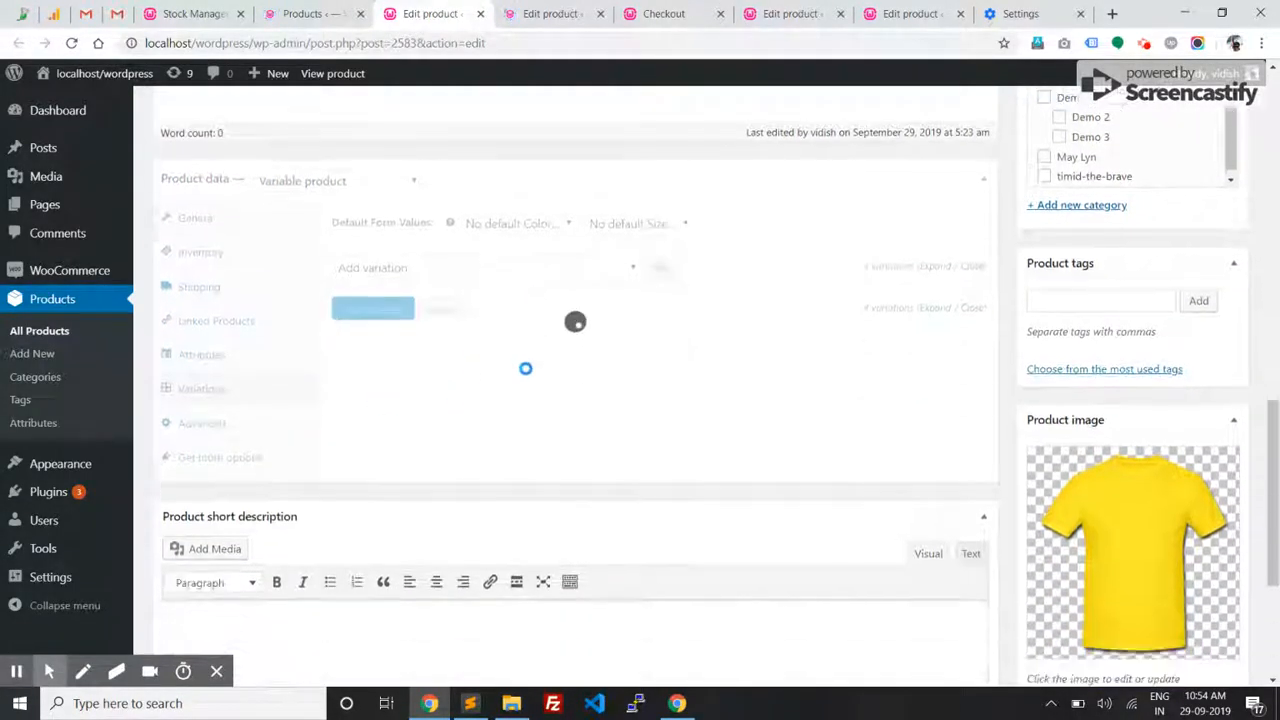
left_click(640, 395)
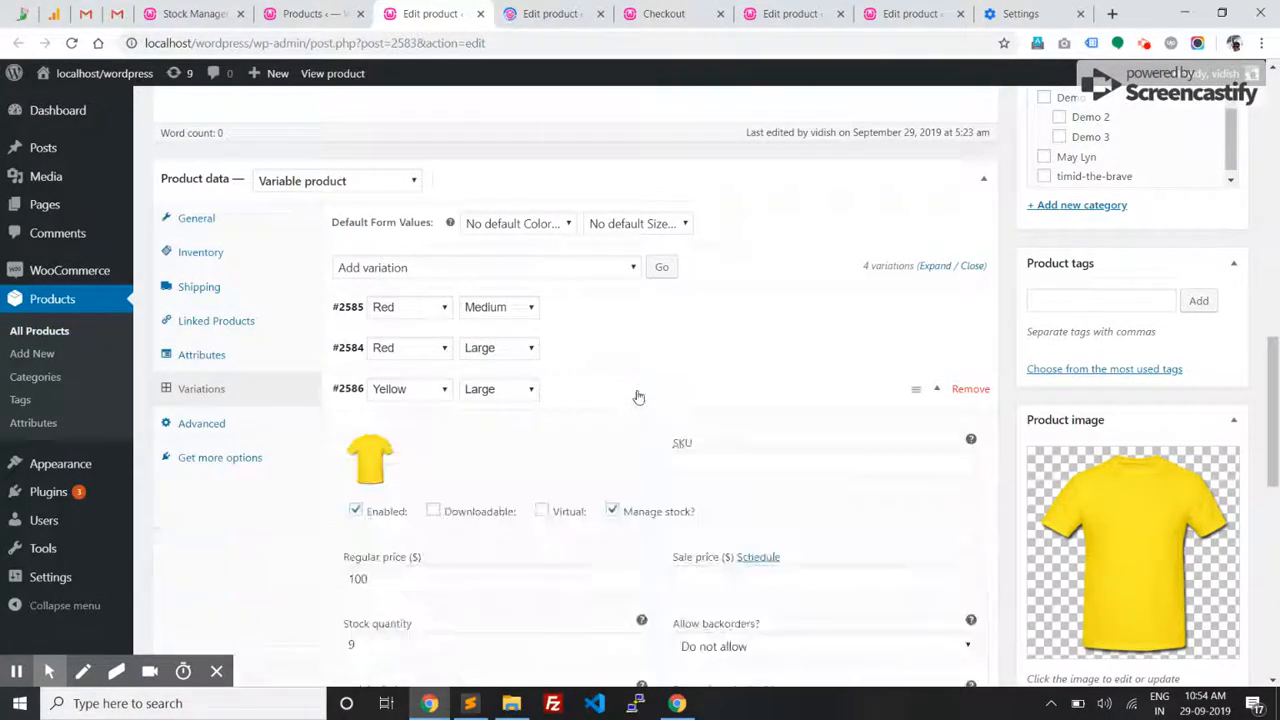
scroll(640, 395, "down", 3)
left_click(449, 406)
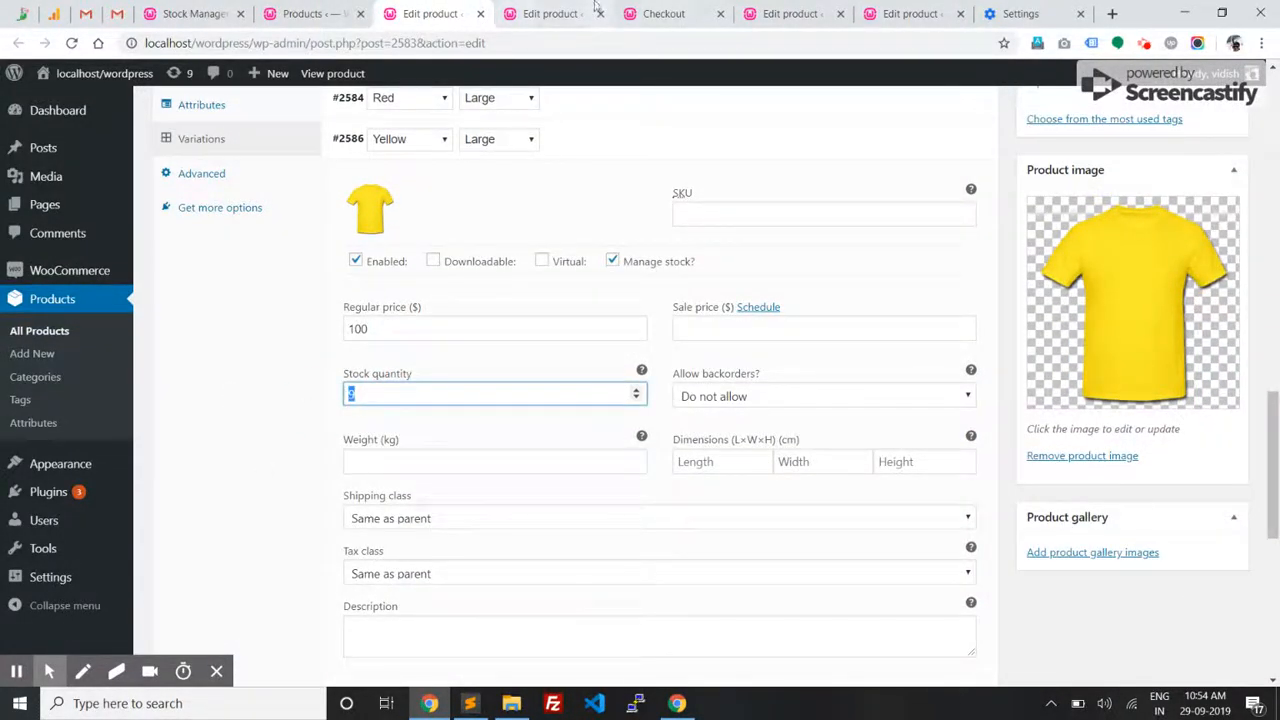
Expand the women's yellow large variation #2593, which also shows stock quantity 9
left_click(550, 13)
scroll(268, 250, "down", 5)
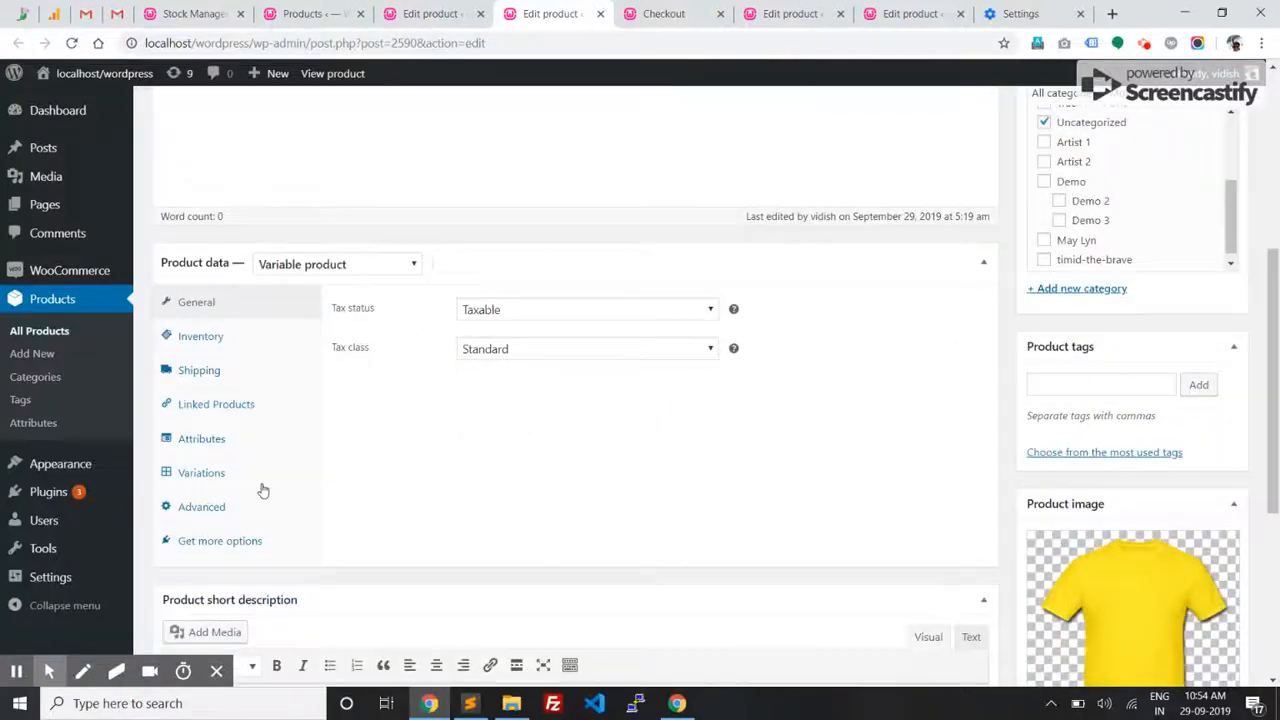
left_click(201, 472)
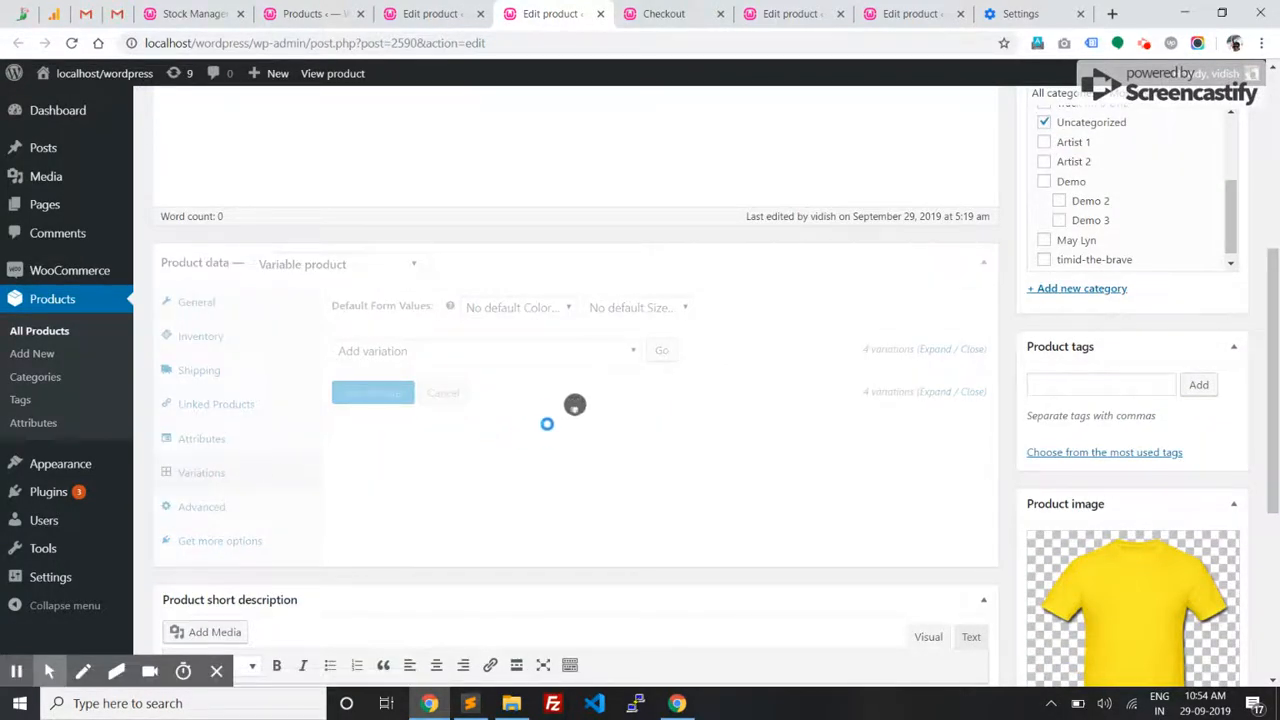
scroll(557, 400, "down", 1)
left_click(557, 400)
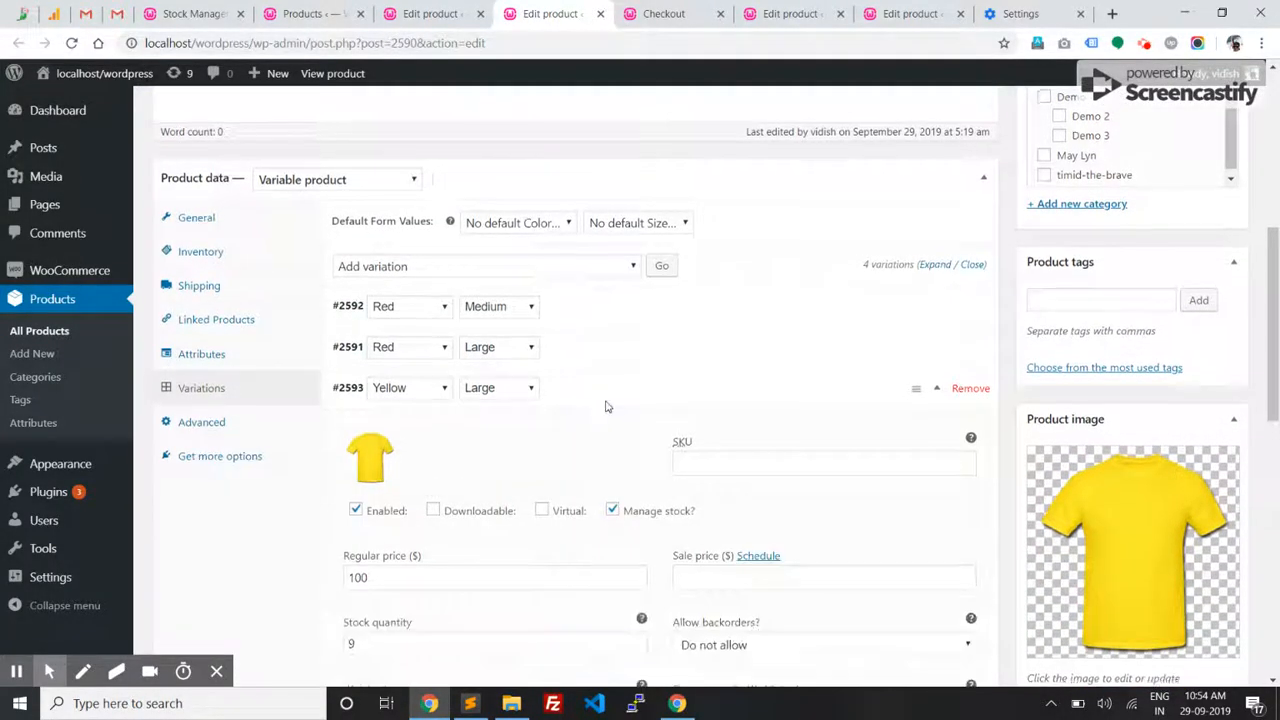
scroll(557, 400, "down", 2)
double_click(385, 481)
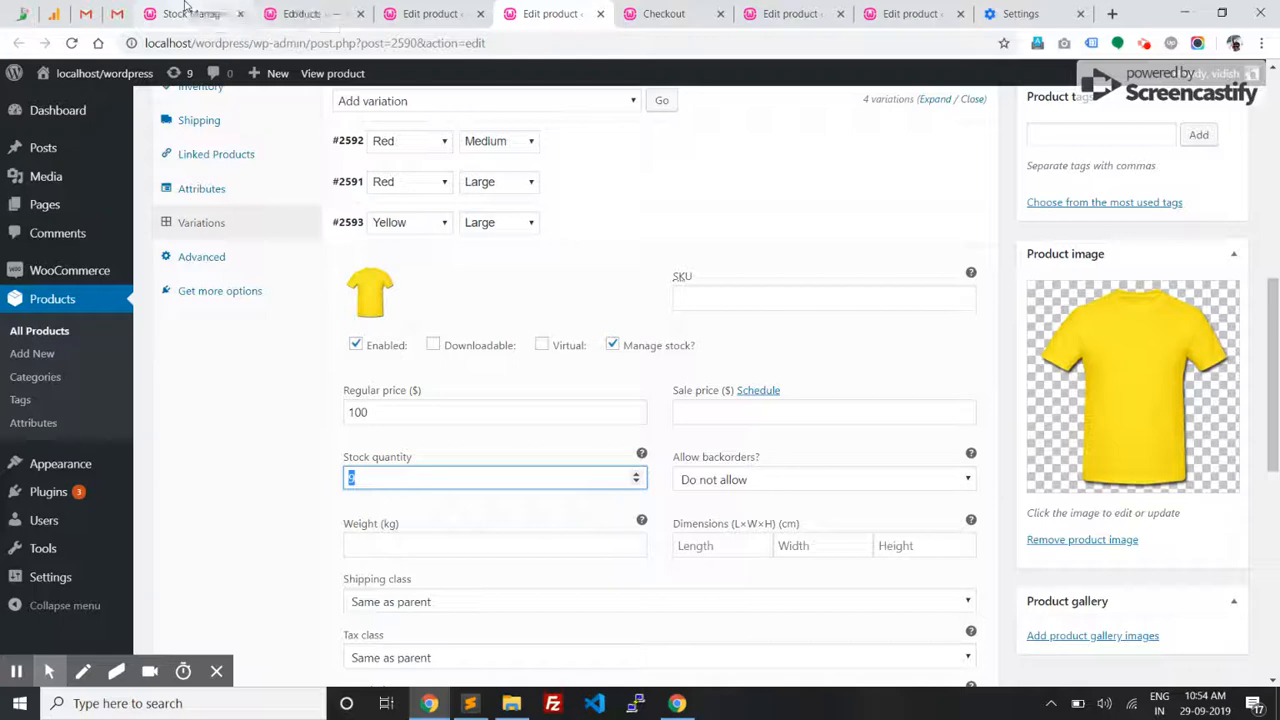
Back in the Stock Manager, inspect the Yellow T-shirt group's linked variations at quantity 9
left_click(190, 13)
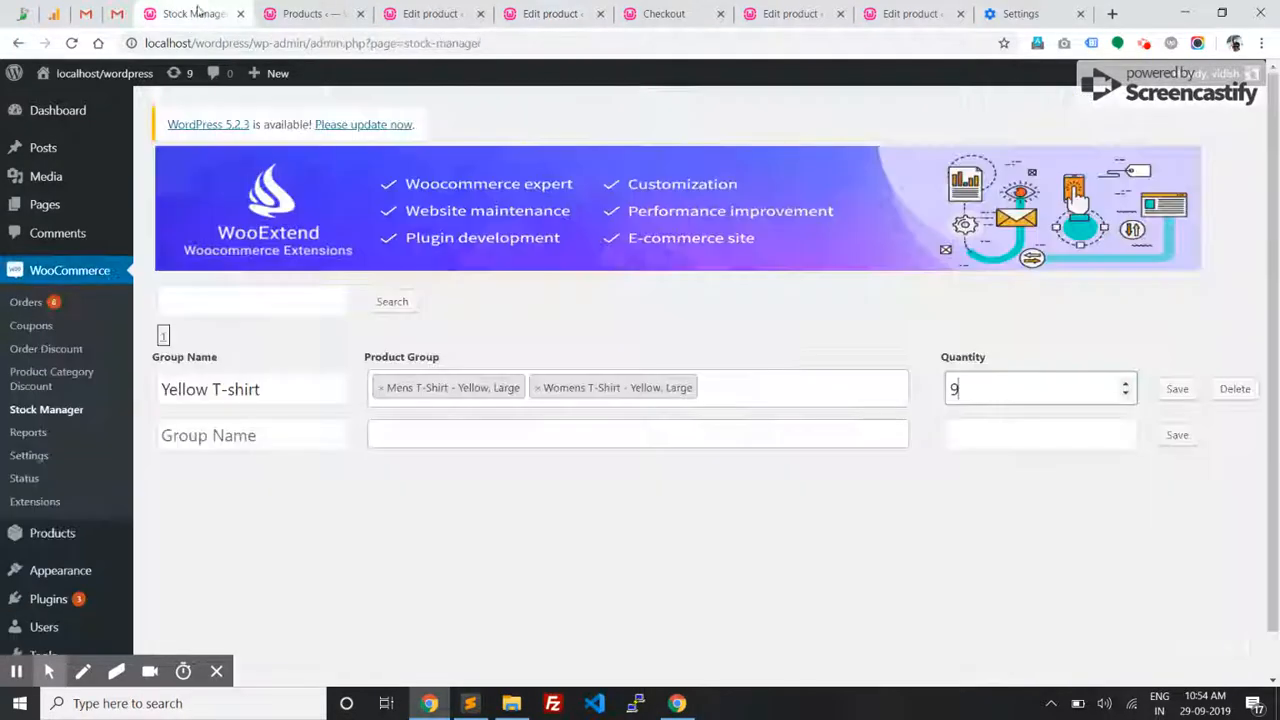
left_click(755, 387)
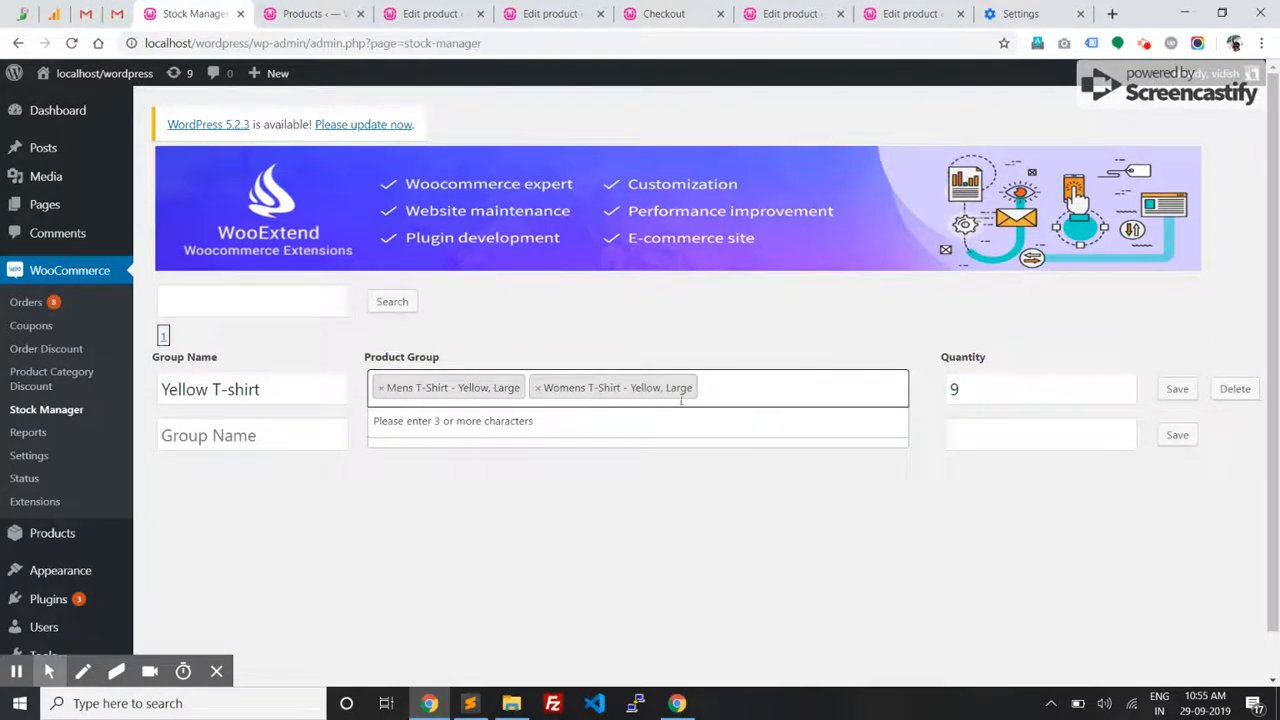
left_click(194, 300)
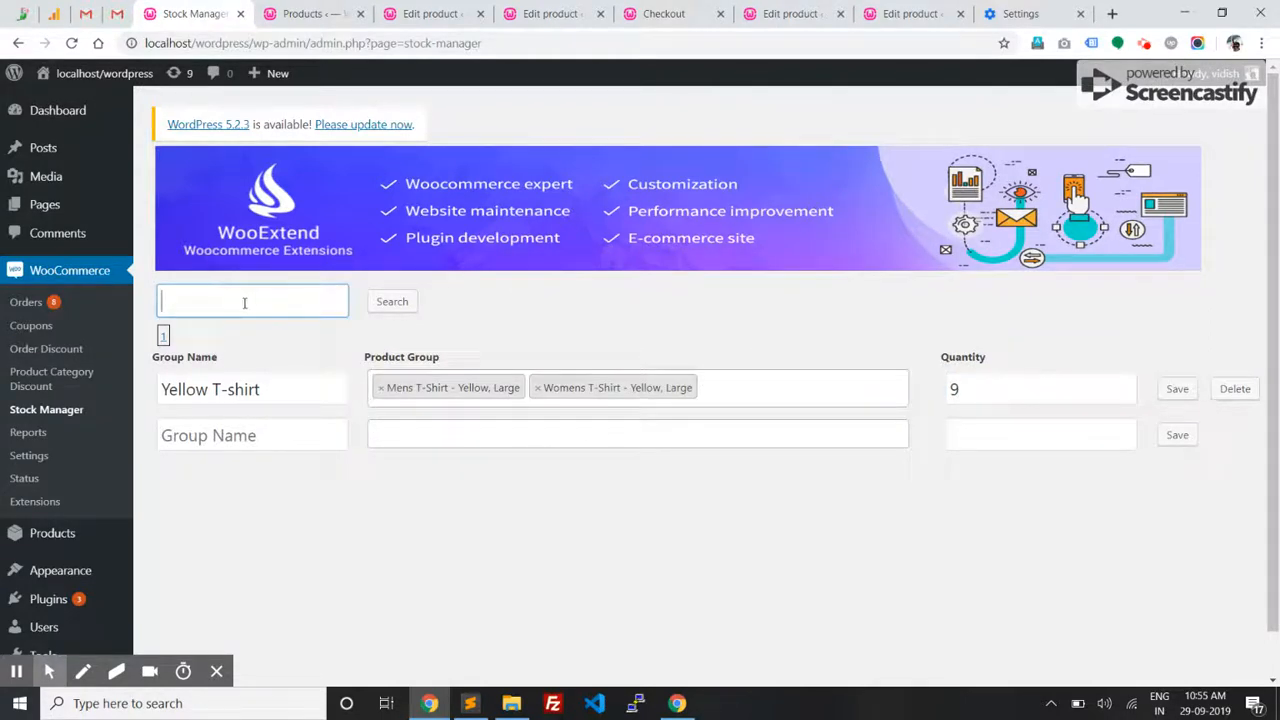